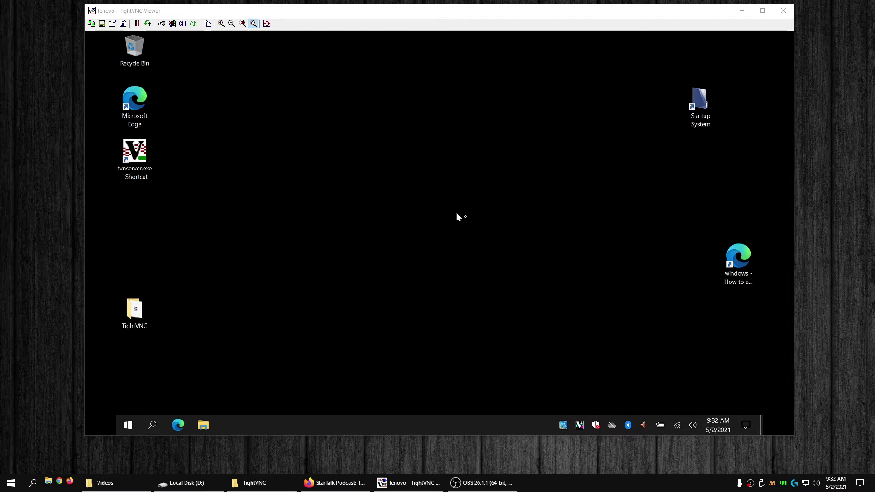
- Focus the TightVNC Viewer window showing the lenovo desktop and move it slightly lower
{"action": "left_click", "coordinate": [374, 263]}
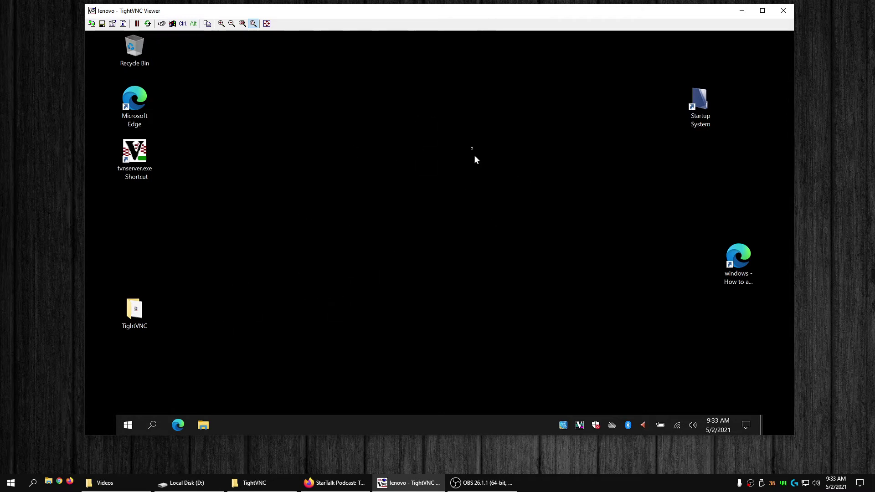
{"action": "left_click_drag", "start_coordinate": [494, 16], "coordinate": [494, 33]}
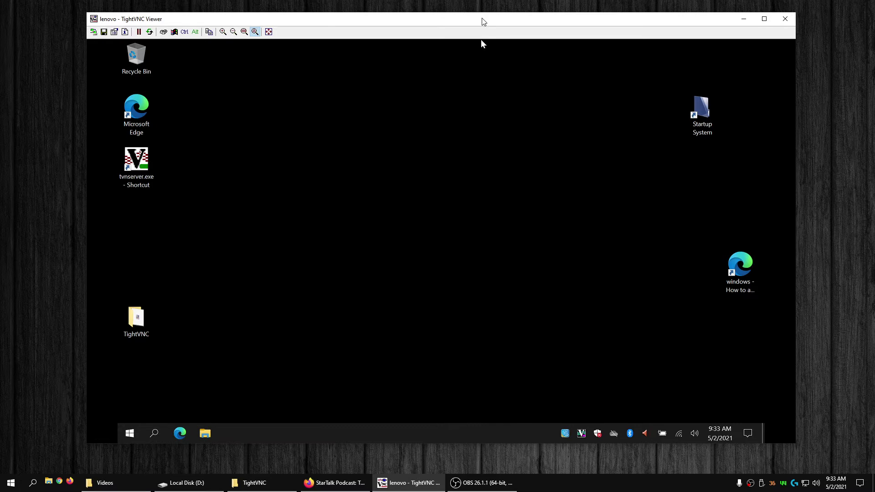
- Settle the viewer window back in place and bring up the remote Win+X power-user menu
{"action": "mouse_move", "coordinate": [480, 26]}
{"action": "left_mouse_down"}
{"action": "mouse_move", "coordinate": [490, 49]}
{"action": "mouse_move", "coordinate": [474, 27]}
{"action": "mouse_move", "coordinate": [486, 28]}
{"action": "mouse_move", "coordinate": [474, 39]}
{"action": "left_mouse_up"}
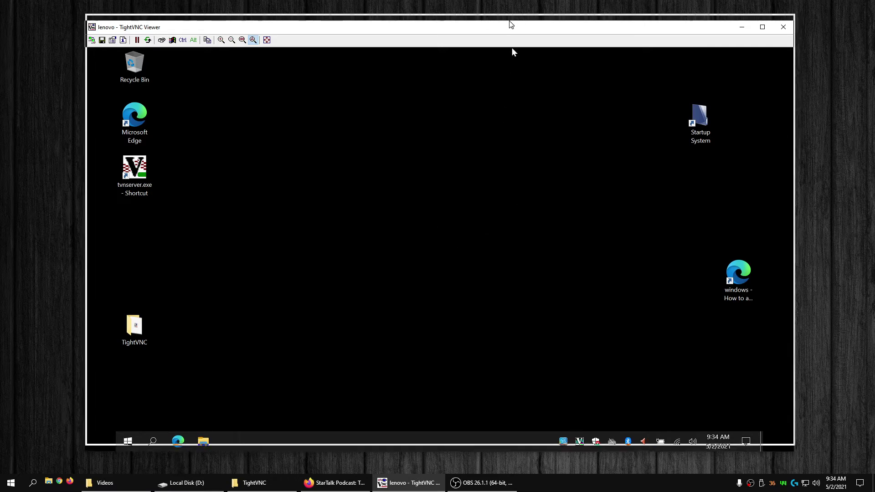
{"action": "left_click_drag", "start_coordinate": [515, 29], "coordinate": [517, 22]}
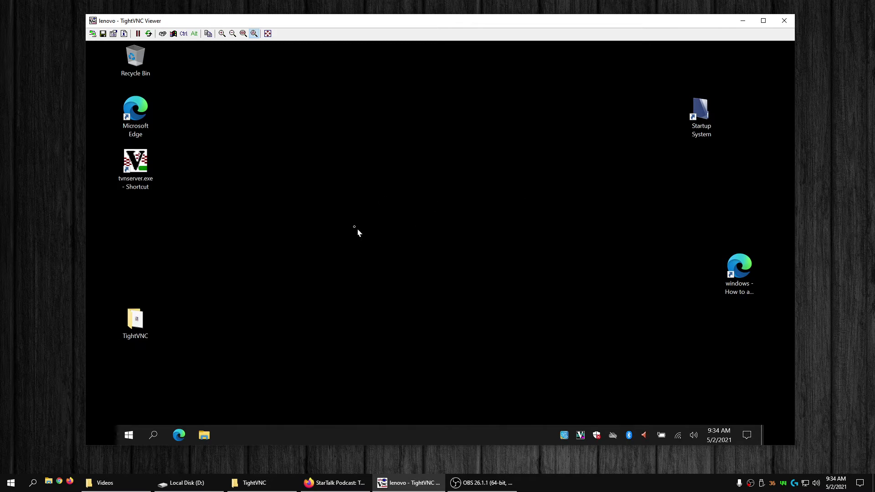
{"action": "right_click", "coordinate": [128, 436]}
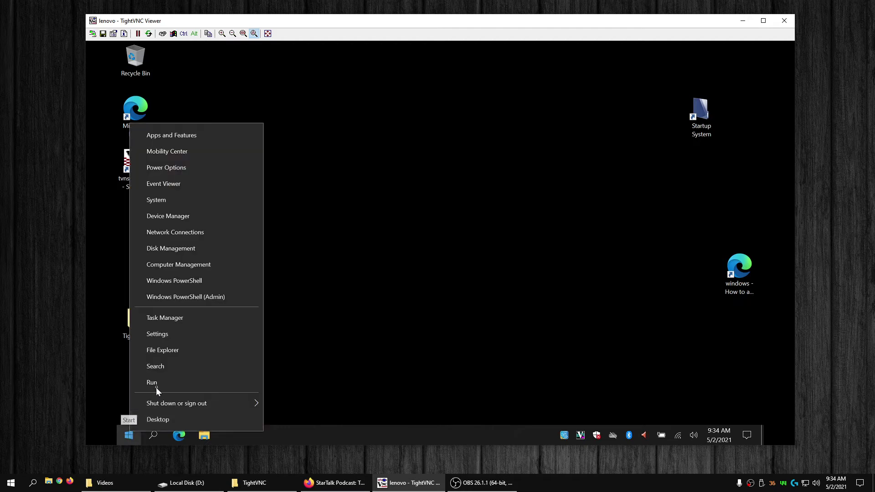
{"action": "left_click", "coordinate": [189, 321]}
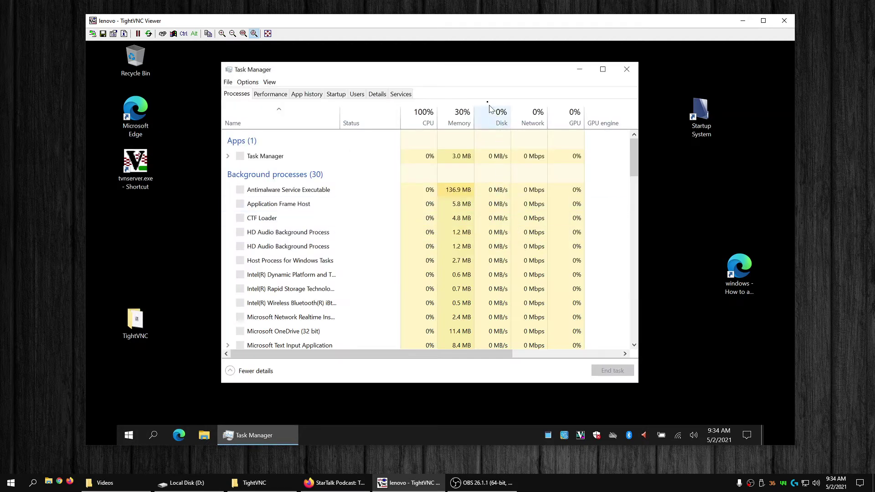
{"action": "mouse_move", "coordinate": [476, 76]}
{"action": "left_mouse_down"}
{"action": "mouse_move", "coordinate": [486, 123]}
{"action": "mouse_move", "coordinate": [475, 84]}
{"action": "mouse_move", "coordinate": [496, 75]}
{"action": "mouse_move", "coordinate": [489, 74]}
{"action": "left_mouse_up"}
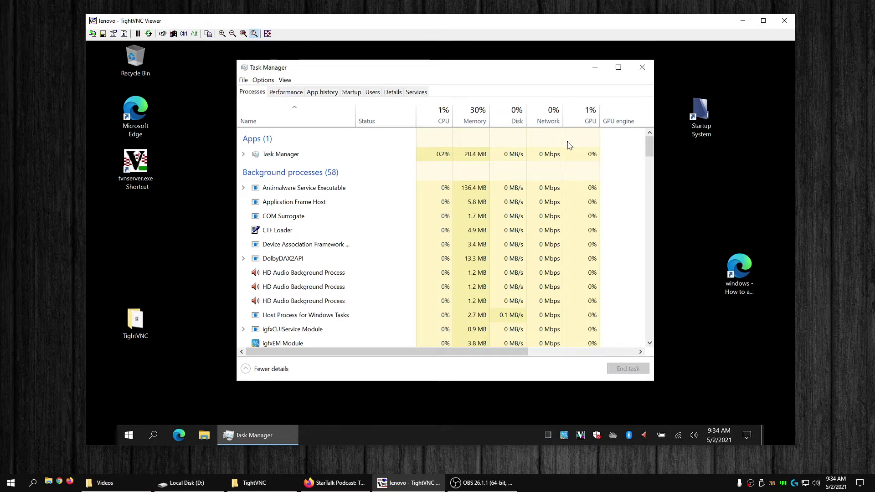
{"action": "left_click", "coordinate": [642, 68]}
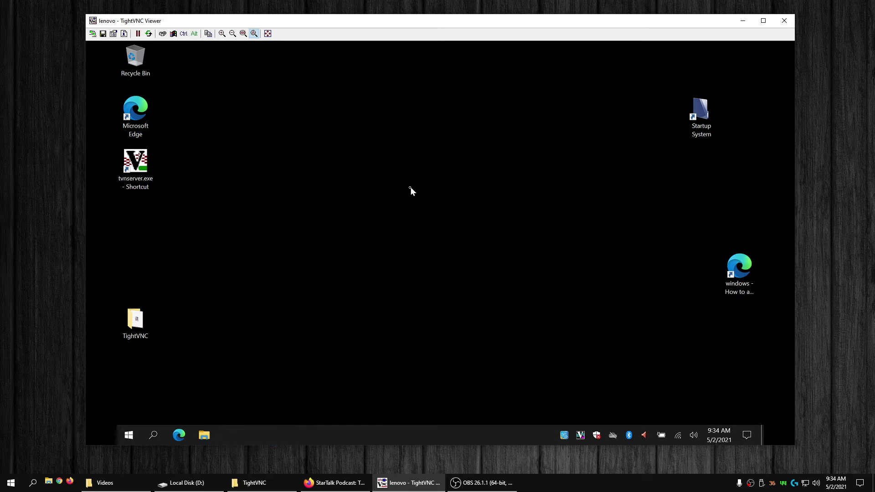
- Check the tvnserver.exe shortcut's properties, then open TightVNC > TightVNC Server (Service Mode)
{"action": "right_click", "coordinate": [135, 167]}
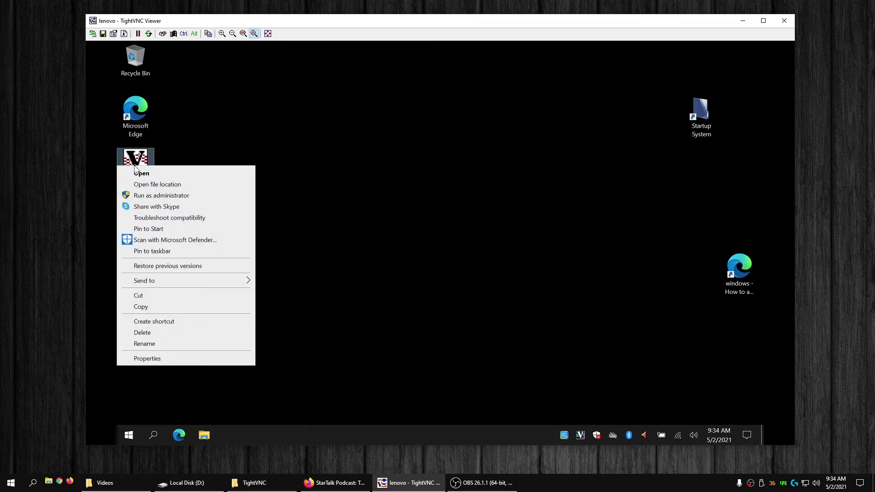
{"action": "left_click", "coordinate": [185, 358]}
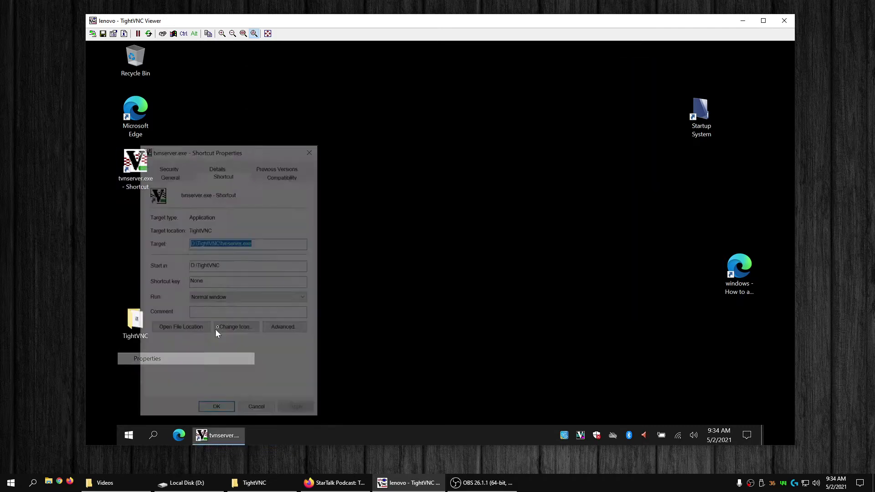
{"action": "left_click", "coordinate": [309, 153]}
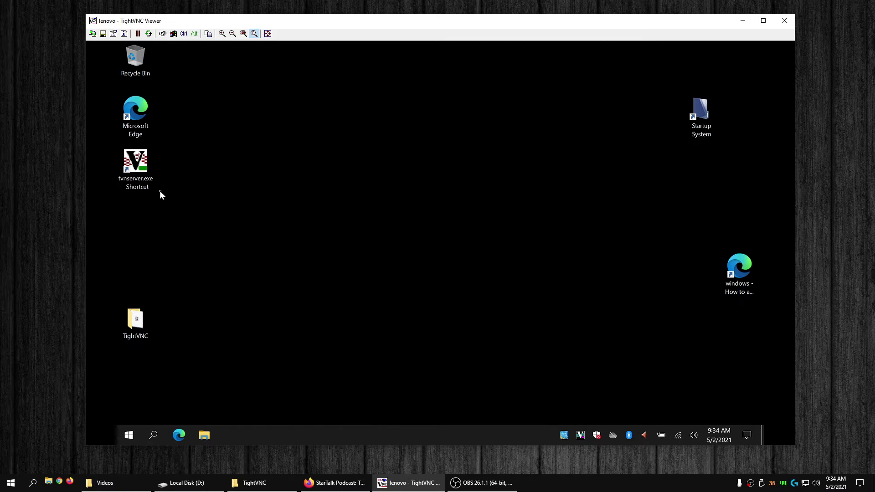
{"action": "double_click", "coordinate": [144, 325]}
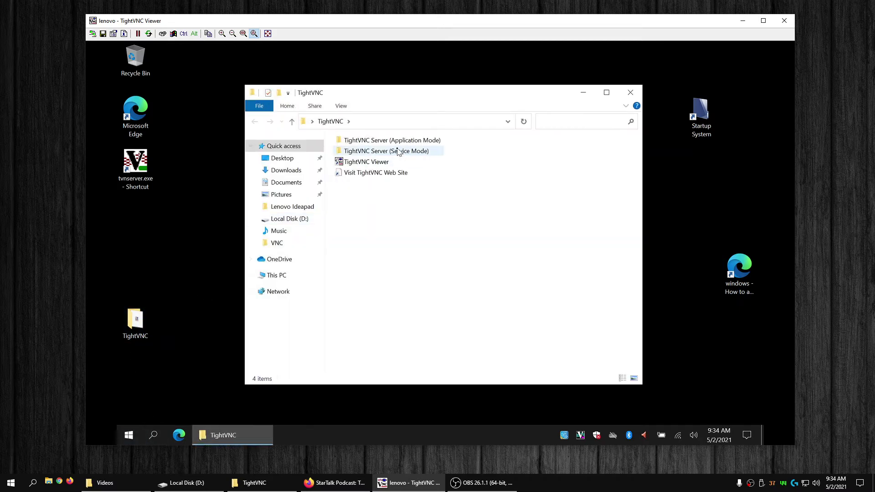
{"action": "double_click", "coordinate": [397, 152]}
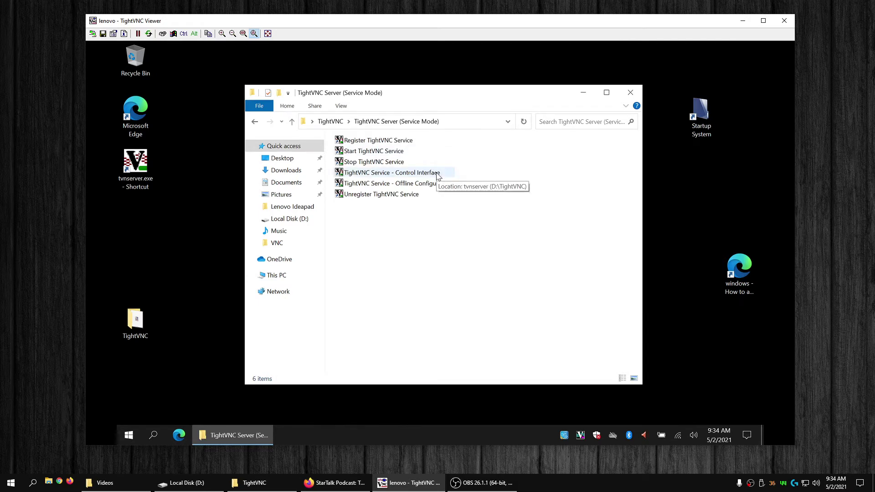
- Launch Task Manager from the Win+X menu and scroll down the Processes list
{"action": "right_click", "coordinate": [132, 437]}
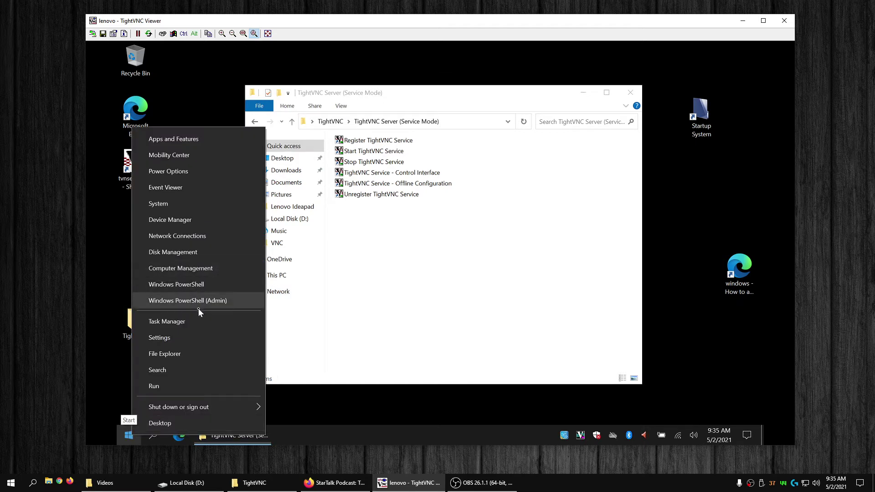
{"action": "left_click", "coordinate": [184, 322]}
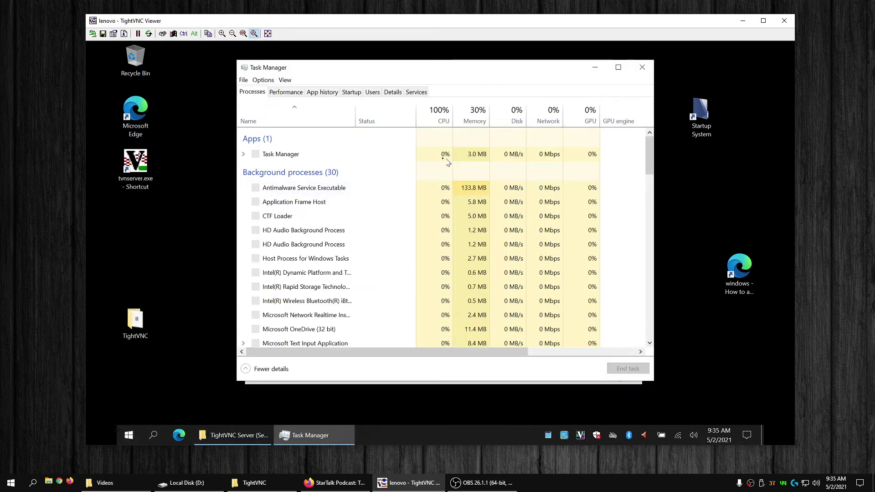
{"action": "left_click_drag", "start_coordinate": [650, 155], "coordinate": [640, 204]}
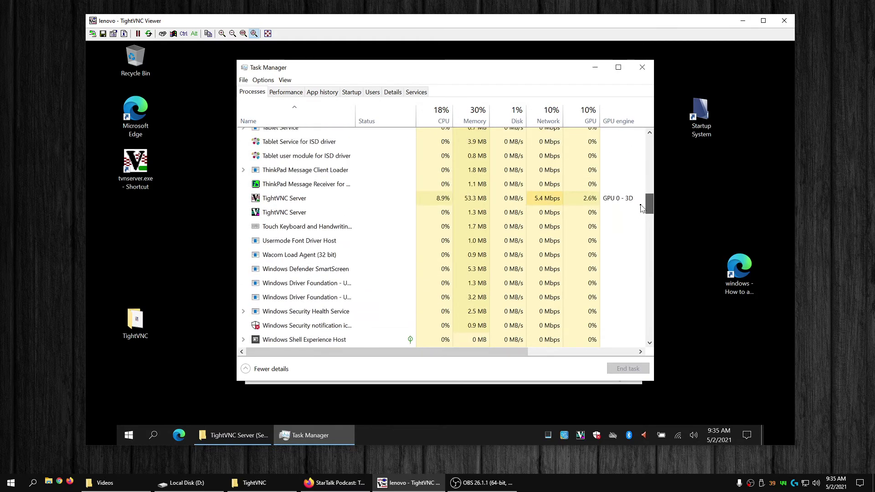
- Select each of the two TightVNC Server processes (53.2 MB and 1.3 MB) in turn
{"action": "left_click", "coordinate": [317, 201]}
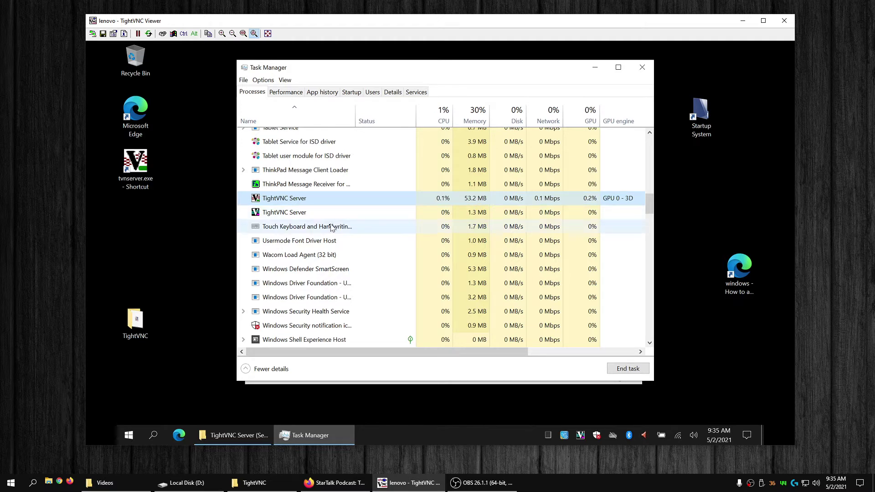
{"action": "left_click", "coordinate": [320, 213]}
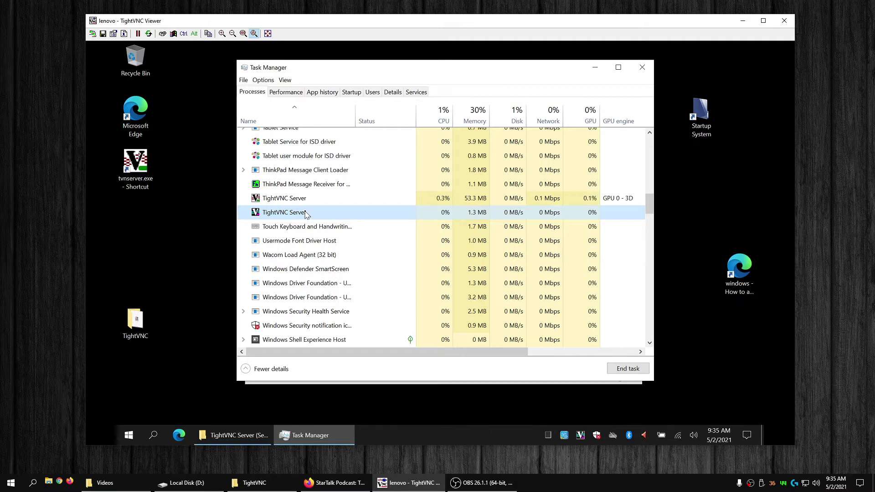
{"action": "left_click", "coordinate": [522, 201]}
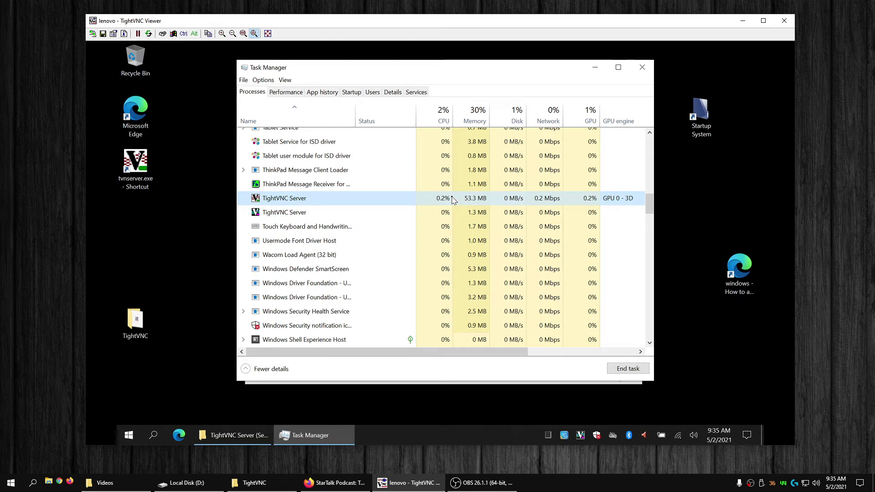
{"action": "left_click", "coordinate": [429, 215]}
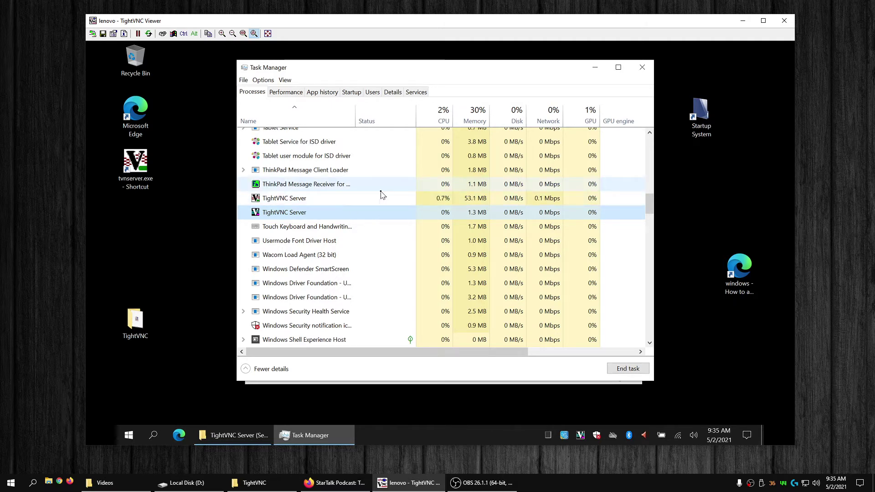
- On the Details tab, select tvnserver.exe with PID 10040, then minimize Task Manager
{"action": "left_click", "coordinate": [392, 92]}
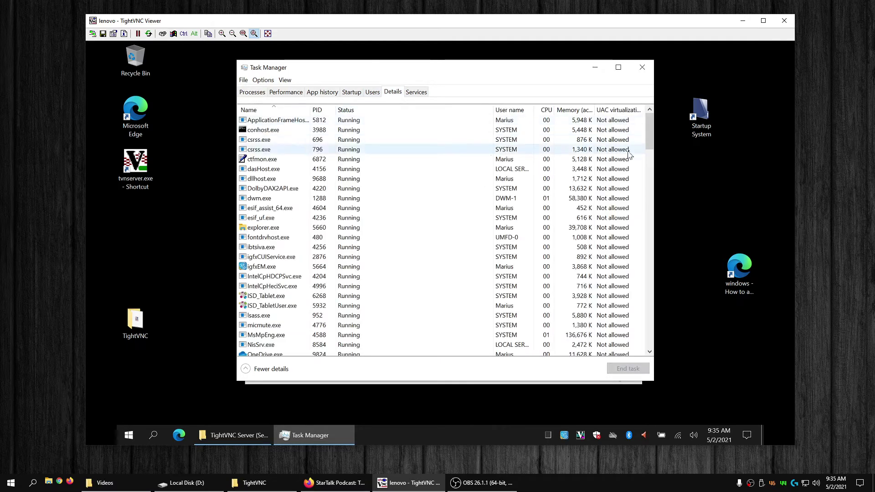
{"action": "scroll", "coordinate": [649, 145], "scroll_direction": "down", "scroll_amount": 2}
{"action": "left_click_drag", "start_coordinate": [649, 145], "coordinate": [649, 318]}
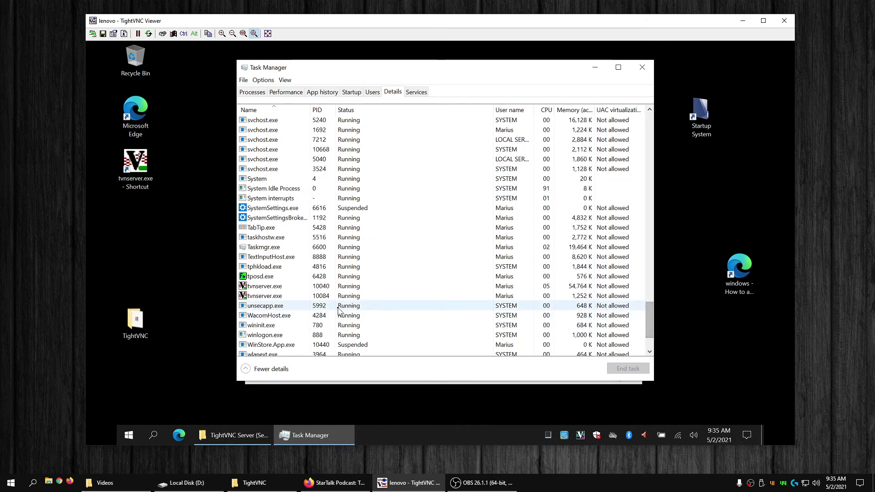
{"action": "left_click", "coordinate": [548, 286]}
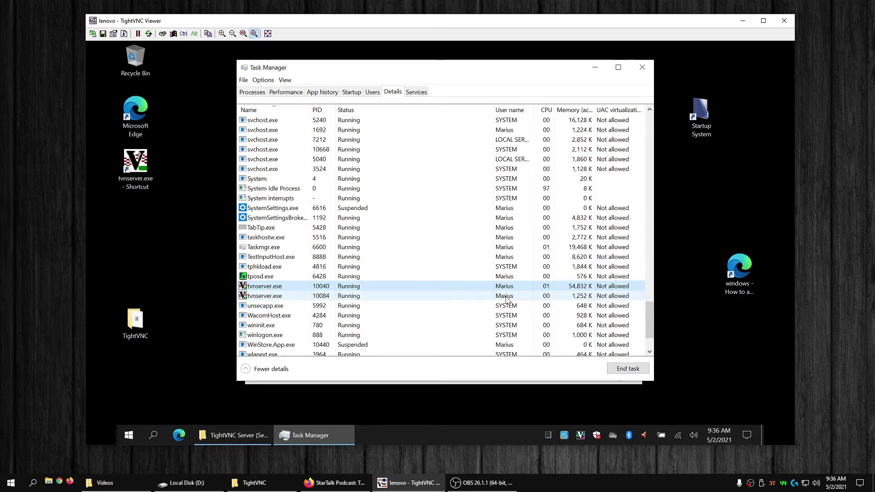
{"action": "left_click", "coordinate": [595, 69]}
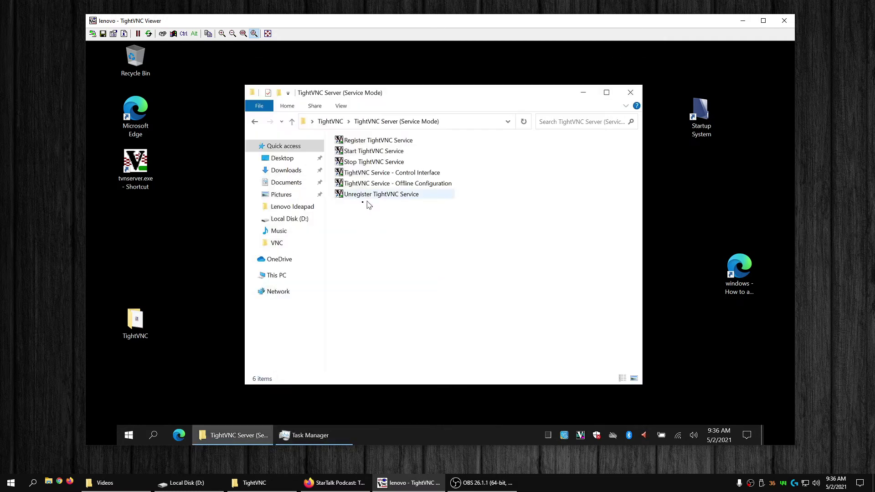
- Select the Register TightVNC Service shortcut, then bring Task Manager's Details list back in front
{"action": "left_click", "coordinate": [383, 141]}
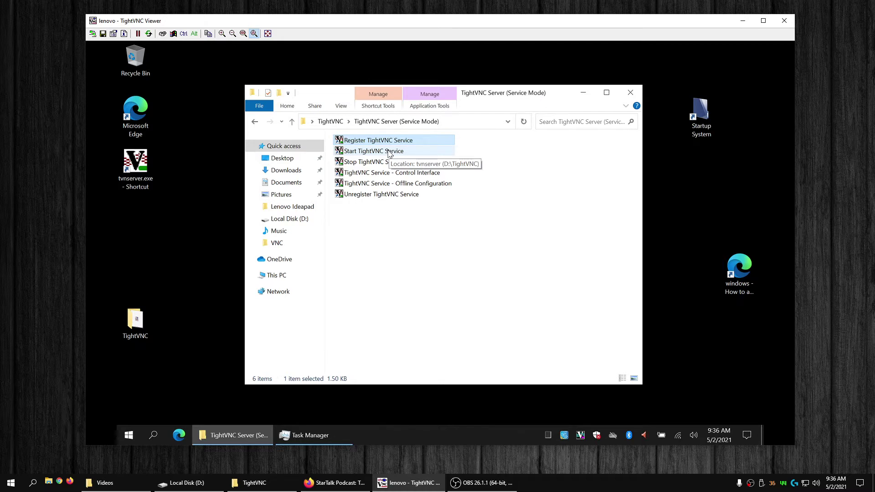
{"action": "left_click", "coordinate": [329, 436]}
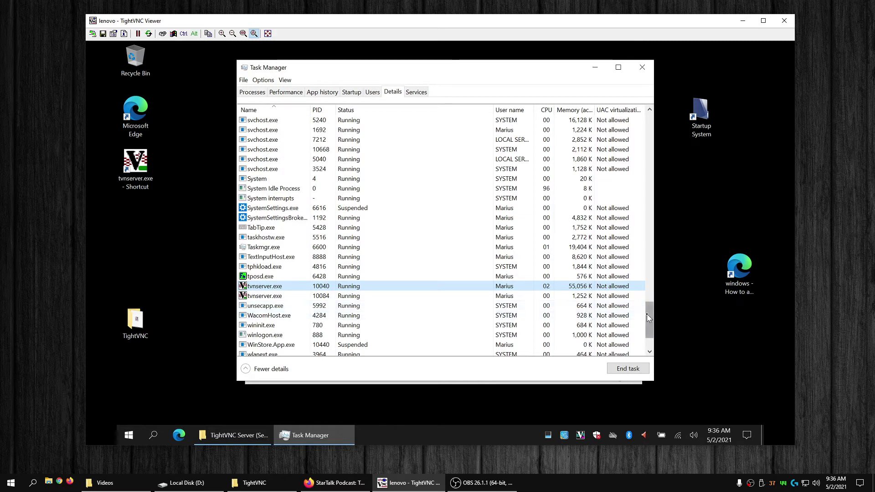
- Jump from tvnserver.exe (PID 10040) to its Windows services with Go to service(s)
{"action": "left_click", "coordinate": [436, 267]}
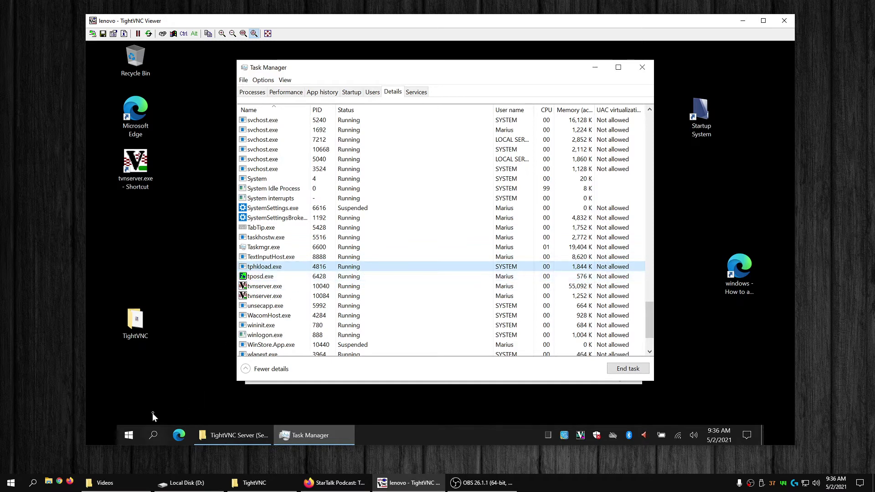
{"action": "left_click", "coordinate": [351, 288]}
{"action": "right_click", "coordinate": [352, 290]}
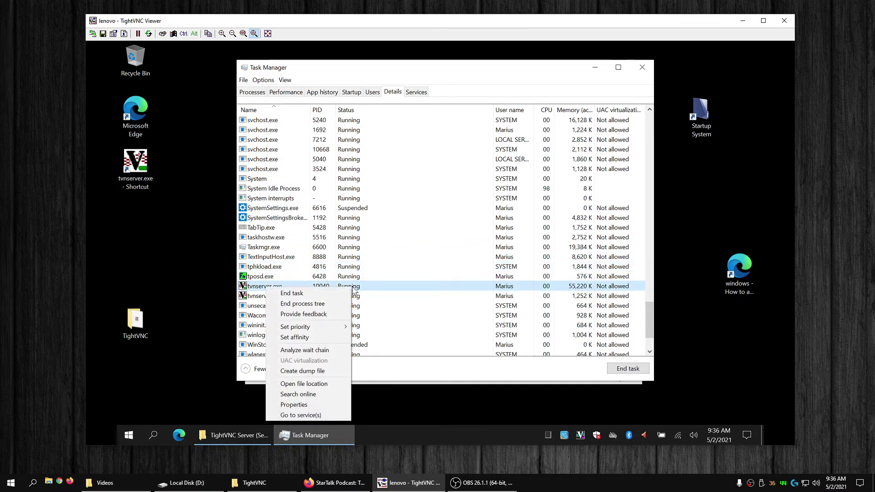
{"action": "left_click", "coordinate": [299, 415]}
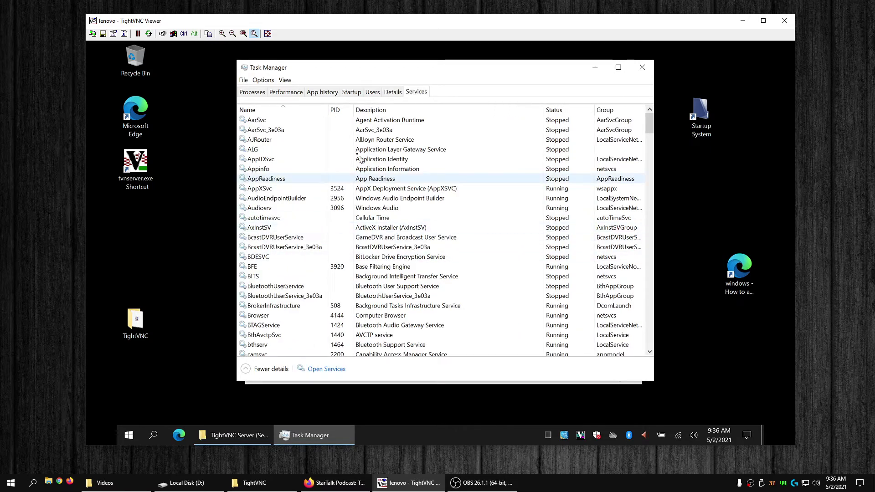
- Scroll through the Services list, close Task Manager, and reopen the remote Win+X menu
{"action": "scroll", "coordinate": [652, 263], "scroll_direction": "down", "scroll_amount": 10}
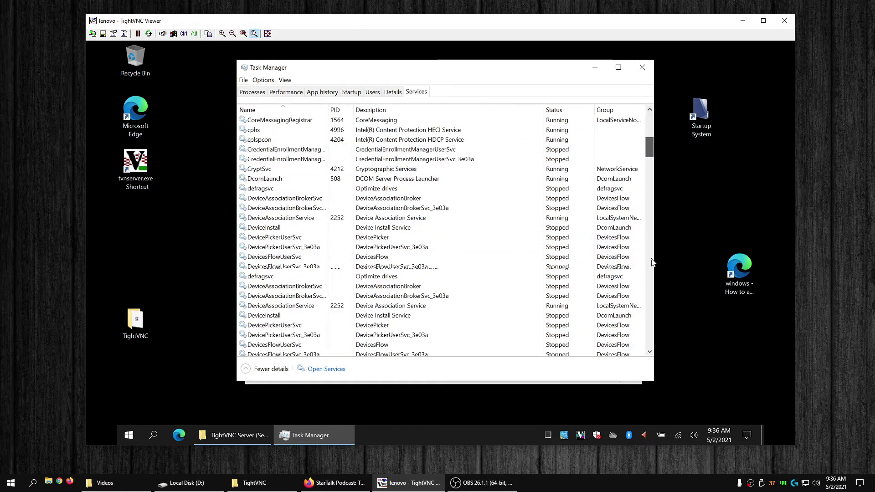
{"action": "mouse_move", "coordinate": [652, 262]}
{"action": "left_mouse_down"}
{"action": "mouse_move", "coordinate": [656, 292]}
{"action": "mouse_move", "coordinate": [657, 275]}
{"action": "left_mouse_up"}
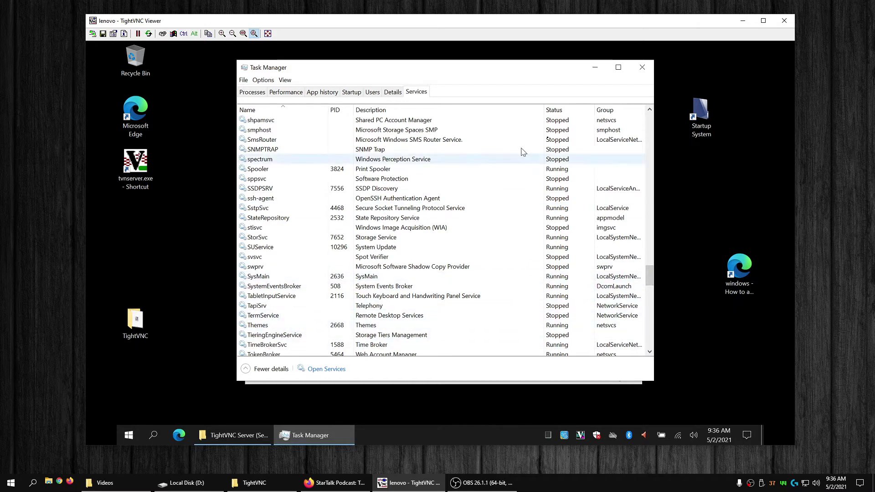
{"action": "left_click", "coordinate": [641, 68]}
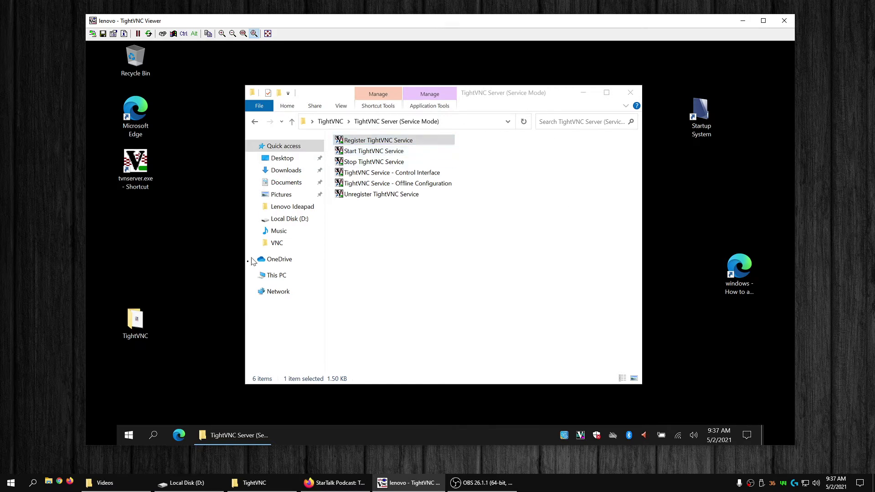
{"action": "right_click", "coordinate": [129, 435]}
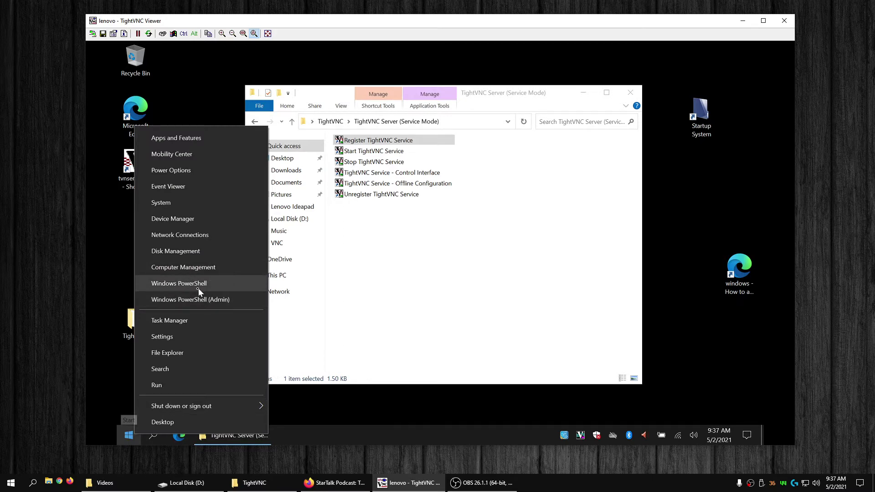
- Relaunch Task Manager, move it up and left, and leave it minimized after one restore
{"action": "left_click", "coordinate": [191, 322]}
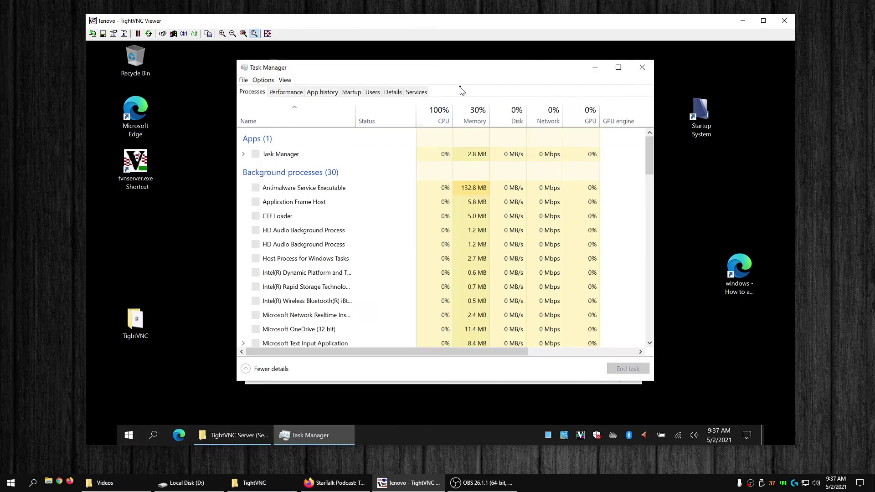
{"action": "left_click_drag", "start_coordinate": [464, 69], "coordinate": [452, 83]}
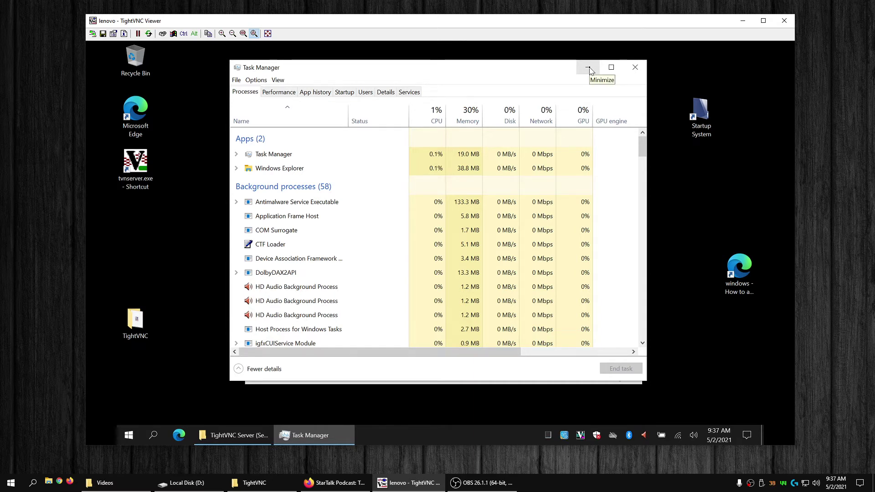
{"action": "left_click", "coordinate": [589, 69]}
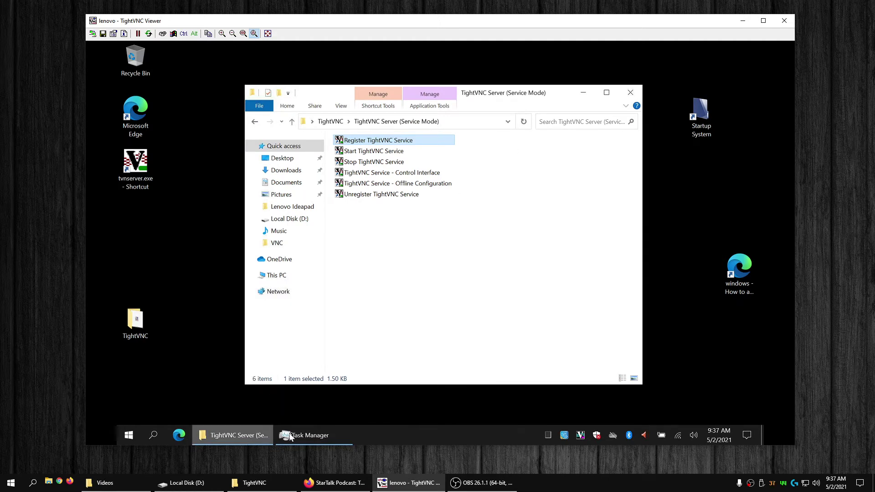
{"action": "left_click", "coordinate": [311, 436]}
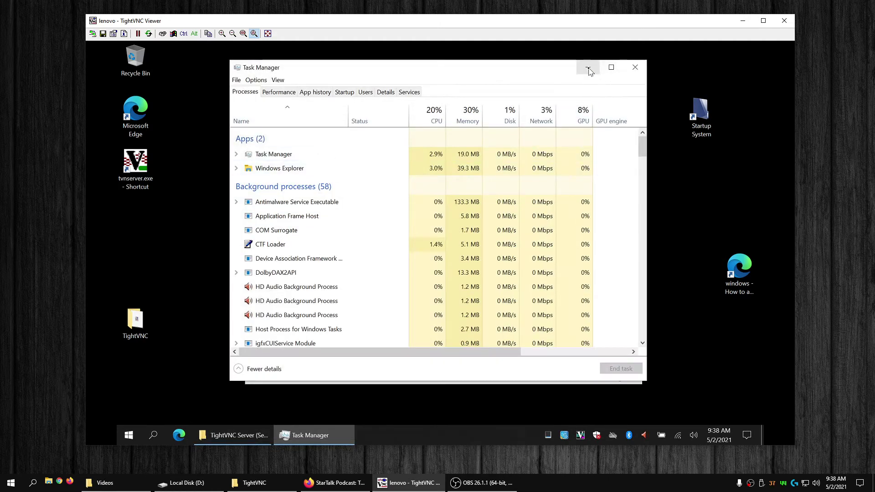
{"action": "left_click", "coordinate": [589, 69]}
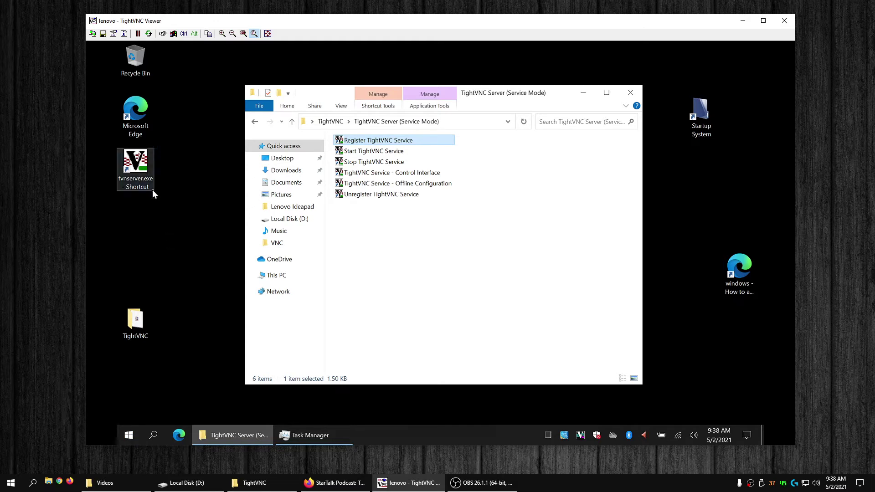
{"action": "left_click", "coordinate": [137, 170]}
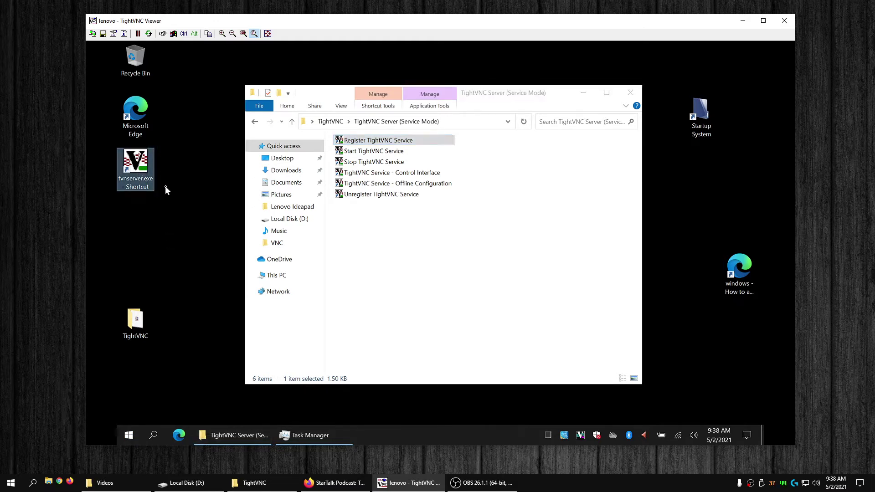
{"action": "right_click", "coordinate": [135, 173]}
{"action": "left_click", "coordinate": [166, 365]}
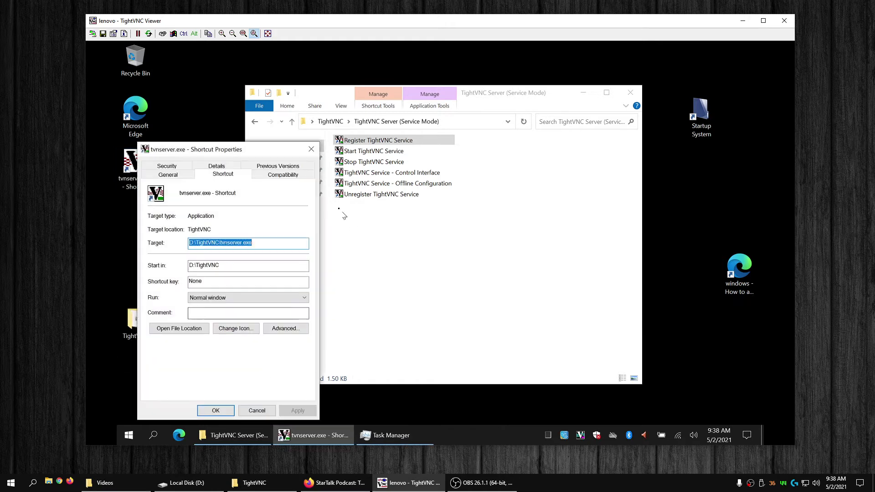
{"action": "left_click", "coordinate": [284, 175]}
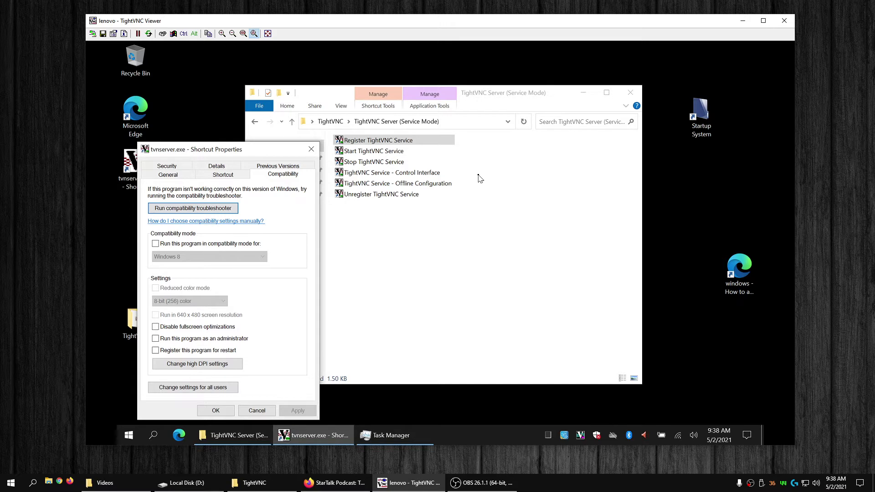
{"action": "left_click", "coordinate": [311, 150]}
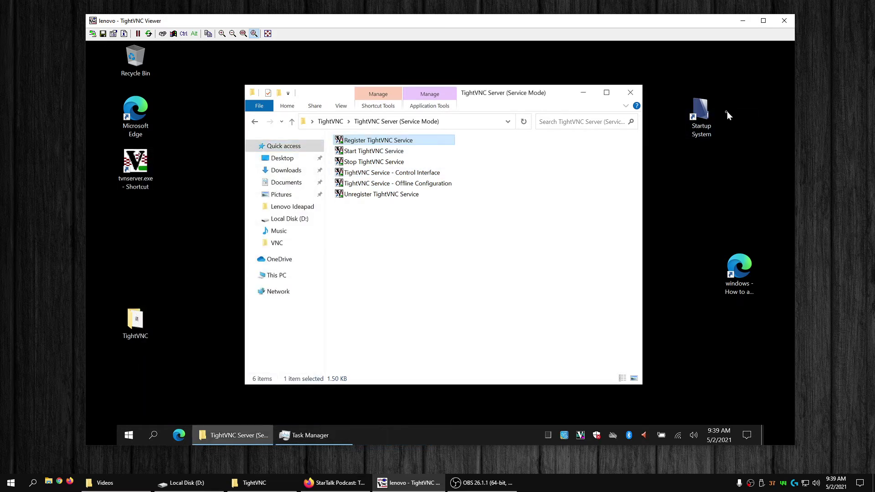
- Open the Startup System folder, reveal its ProgramData StartUp path, and bring up the TightVNC Server shortcut's options
{"action": "double_click", "coordinate": [704, 122]}
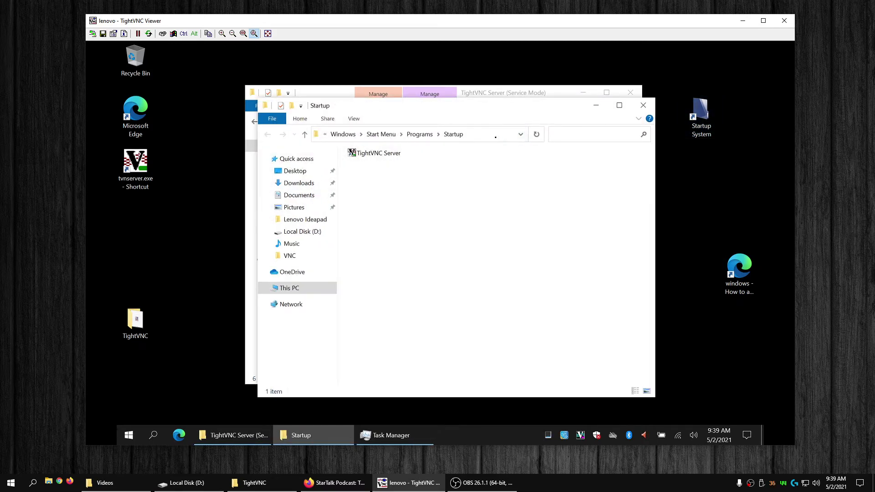
{"action": "left_click", "coordinate": [497, 135]}
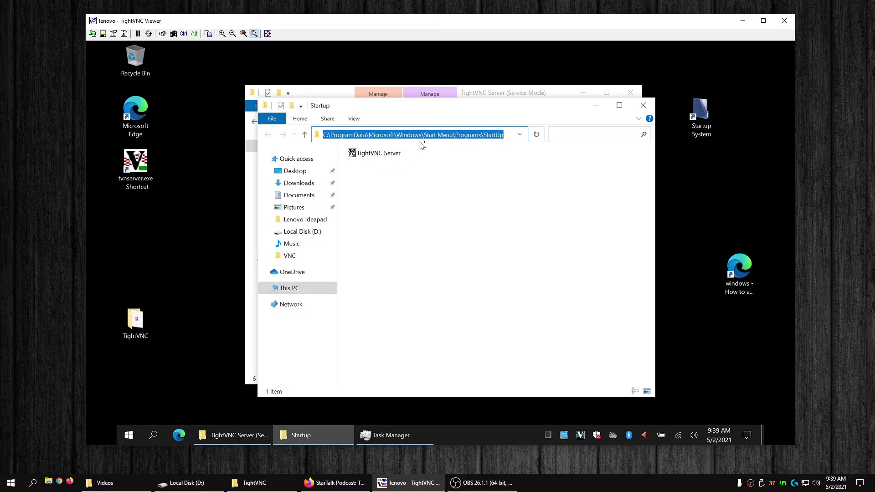
{"action": "left_click", "coordinate": [409, 137]}
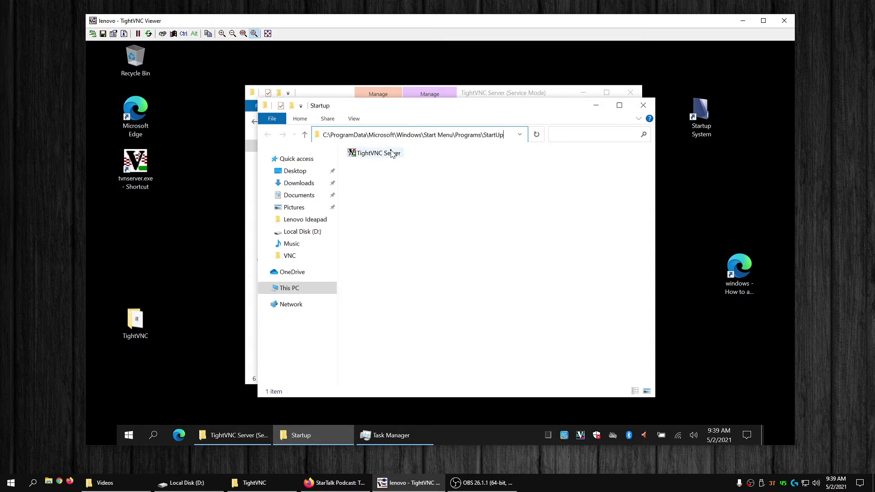
{"action": "right_click", "coordinate": [392, 153]}
- Review the TightVNC Server shortcut's Compatibility properties, then close the Startup folder window
{"action": "left_click", "coordinate": [336, 342]}
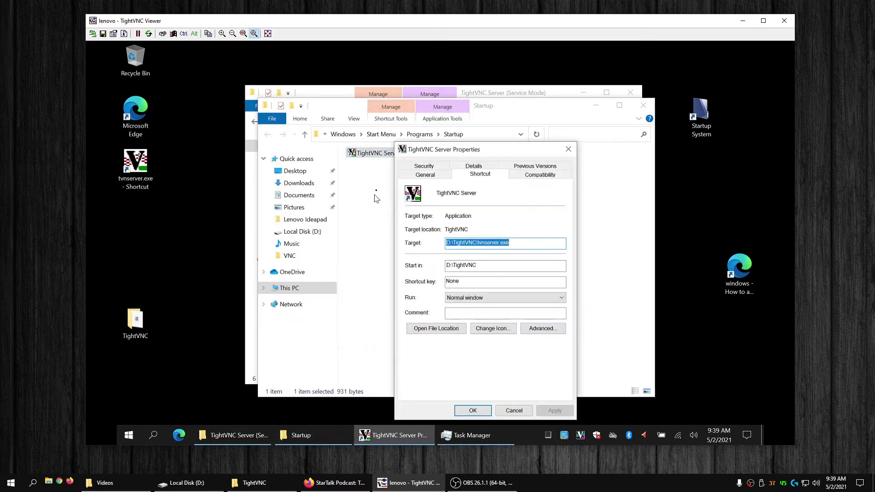
{"action": "left_click", "coordinate": [550, 181]}
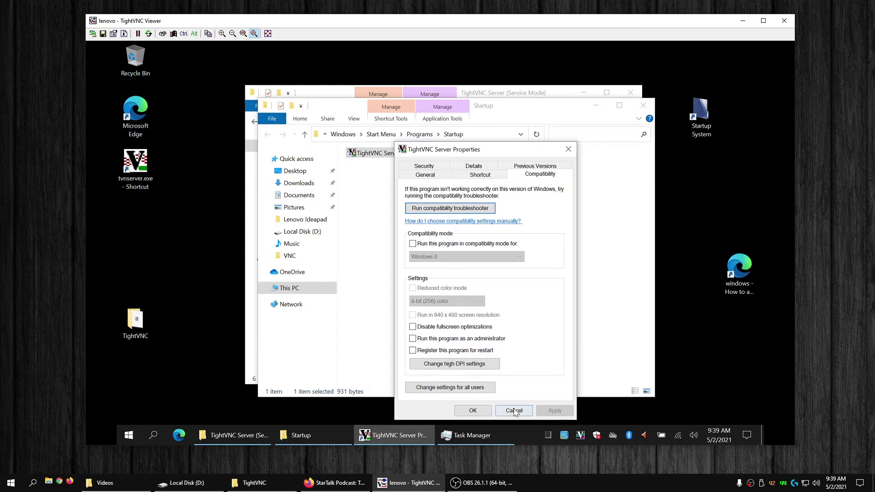
{"action": "left_click", "coordinate": [570, 150]}
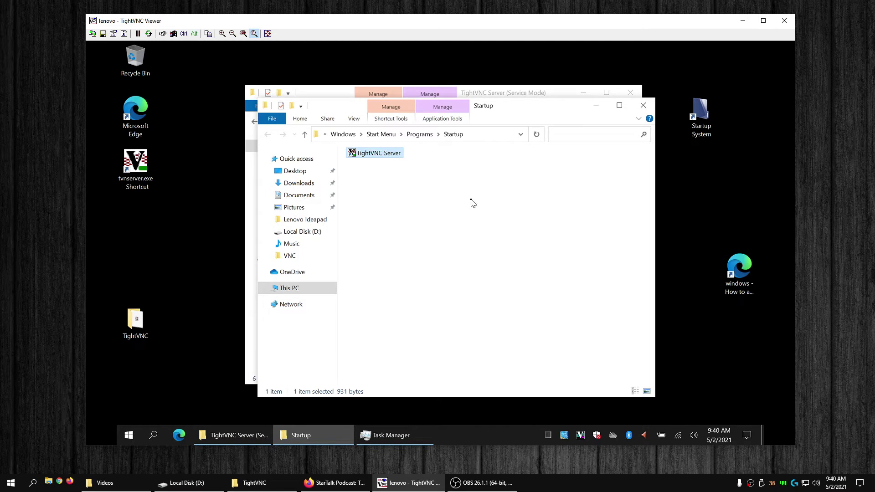
{"action": "left_click", "coordinate": [647, 107]}
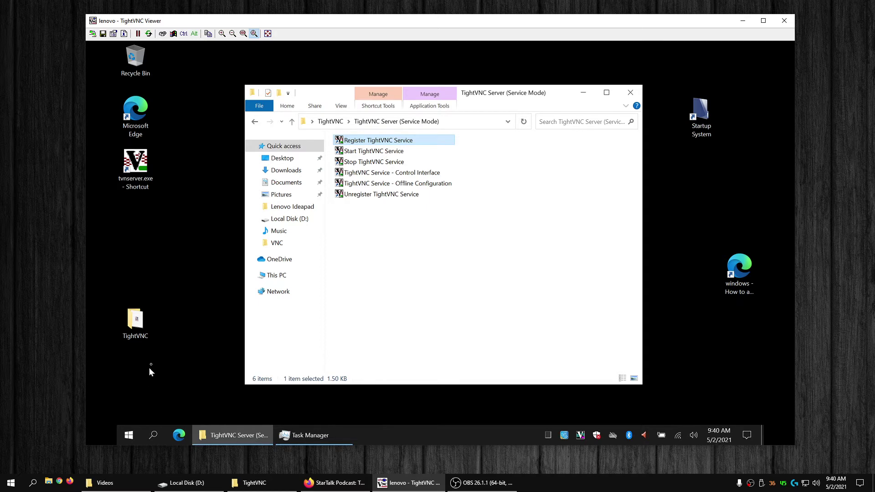
- Confirm UAC is at Never notify via a 'use' search, cancel, and minimize the TightVNC Server folder
{"action": "left_click", "coordinate": [129, 433]}
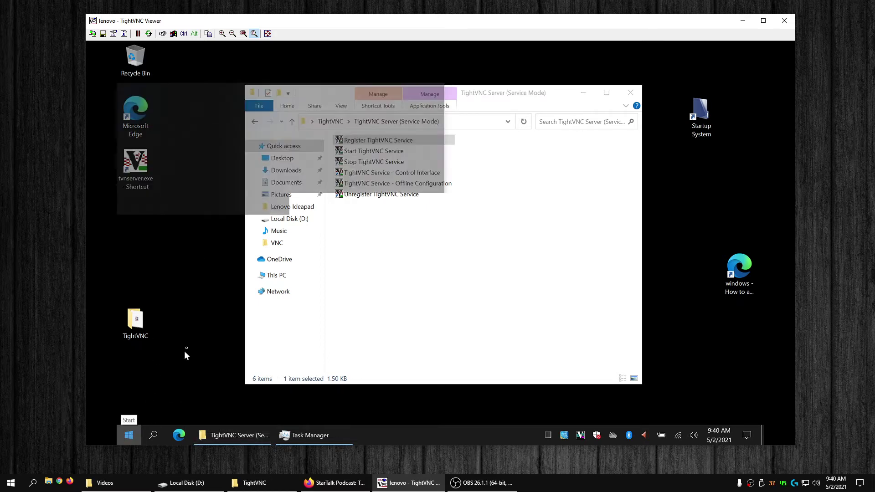
{"action": "type", "text": "u"}
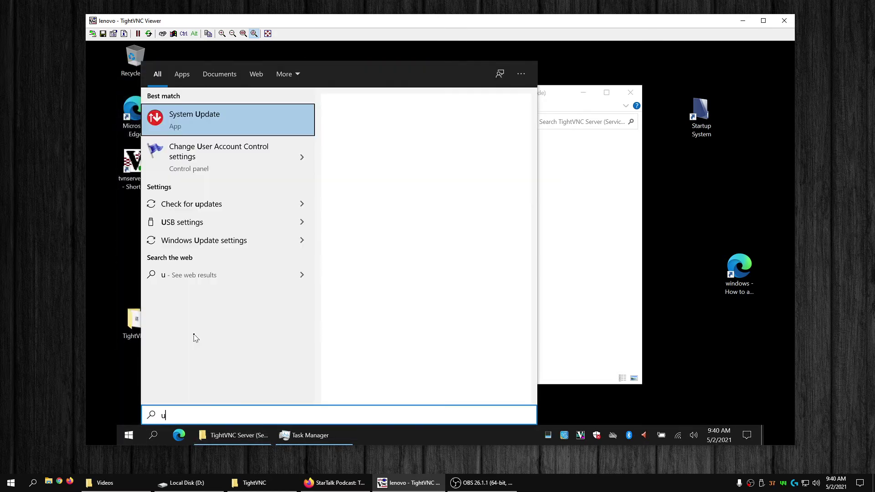
{"action": "type", "text": "se"}
{"action": "left_click", "coordinate": [251, 121]}
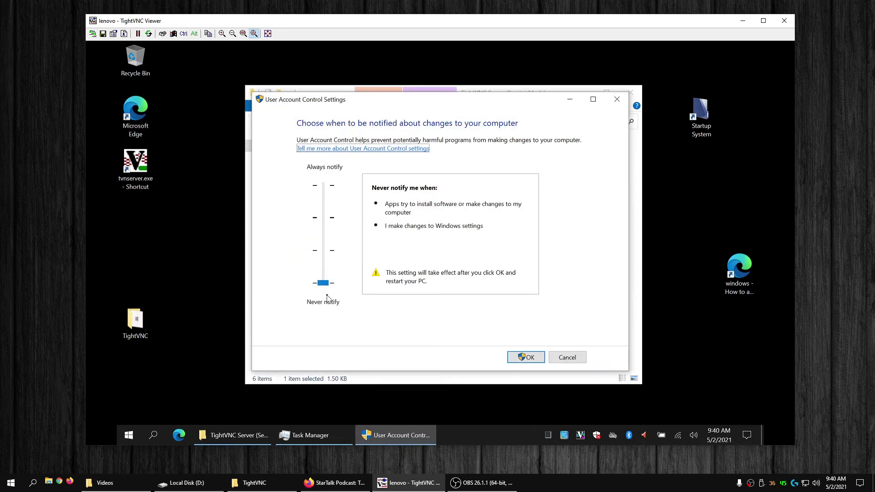
{"action": "left_click", "coordinate": [567, 358]}
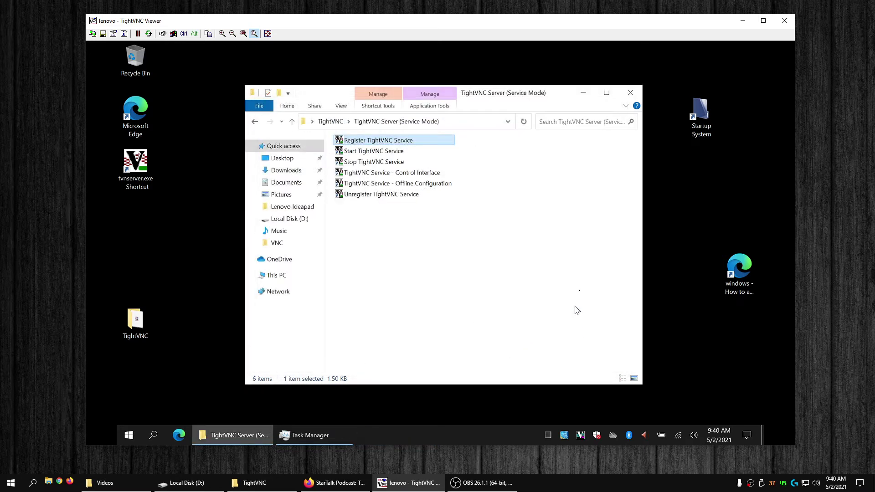
{"action": "left_click", "coordinate": [584, 93]}
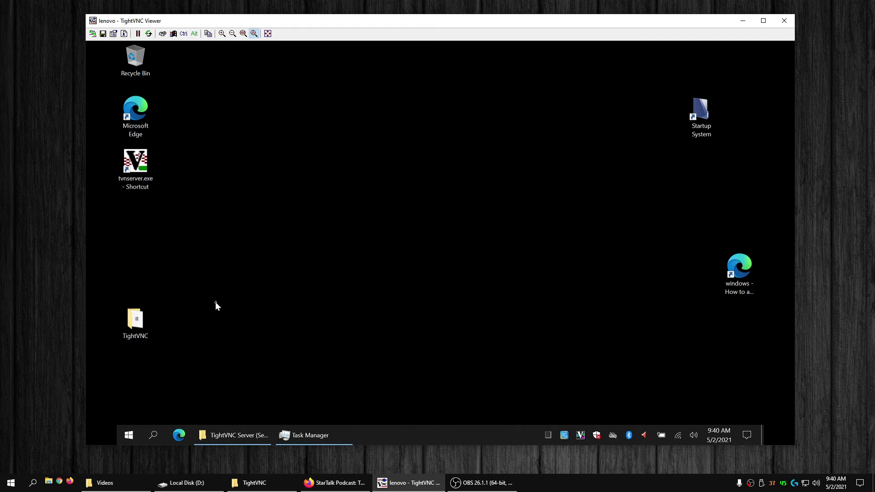
- Launch regedit from the Run box, then move and enlarge the Registry Editor window
{"action": "right_click", "coordinate": [129, 435]}
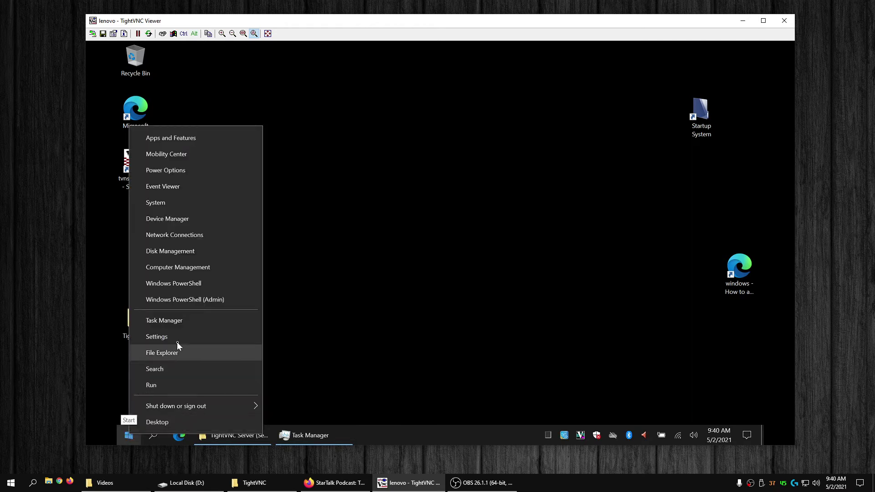
{"action": "left_click", "coordinate": [166, 383]}
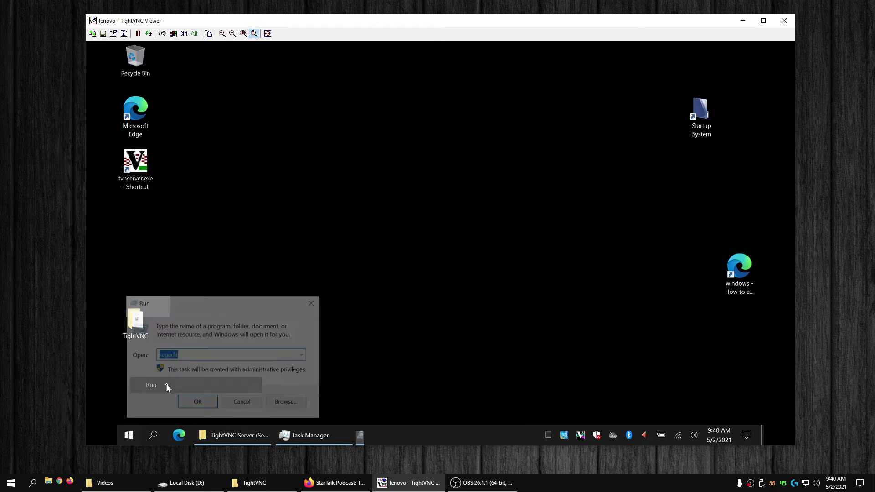
{"action": "left_click", "coordinate": [196, 401]}
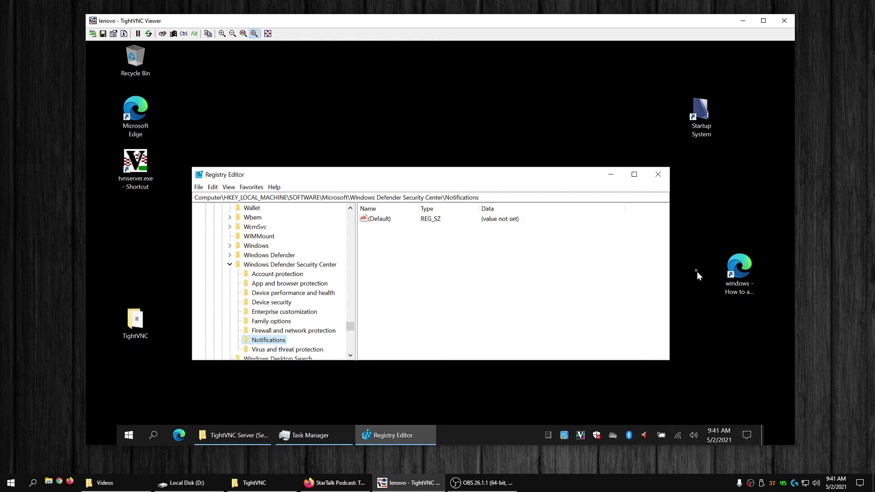
{"action": "left_click_drag", "start_coordinate": [541, 180], "coordinate": [546, 113]}
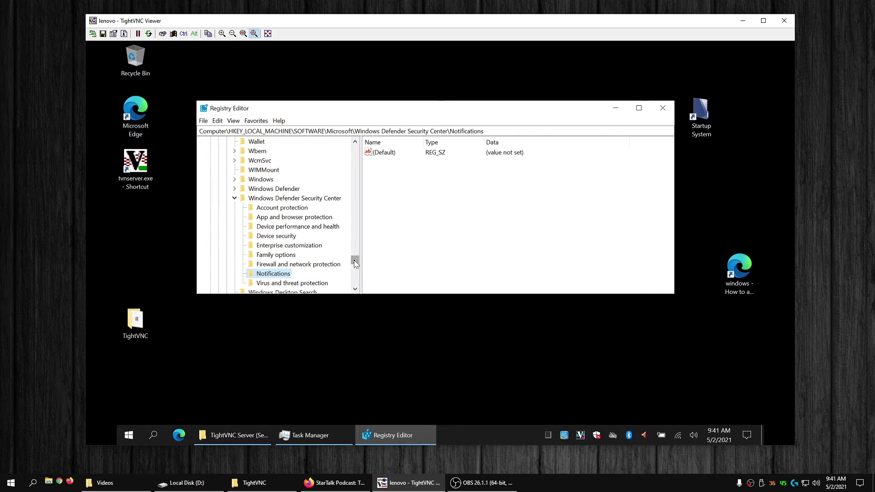
{"action": "left_click_drag", "start_coordinate": [355, 260], "coordinate": [371, 150]}
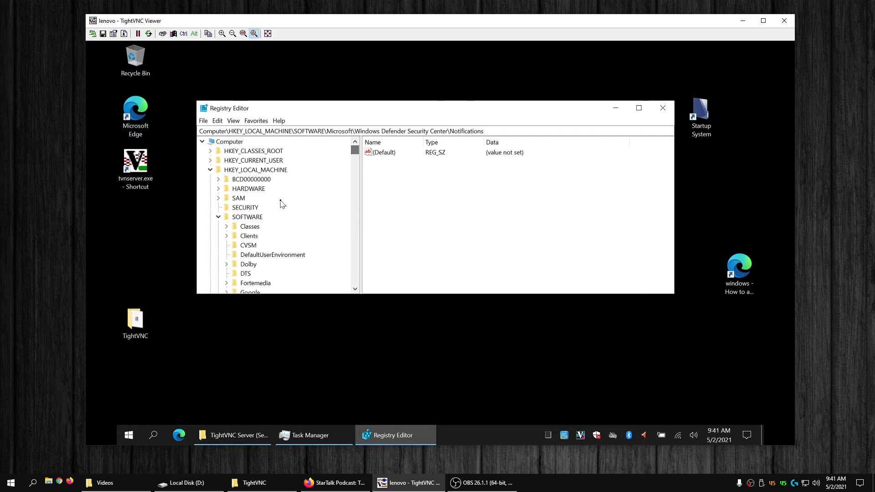
{"action": "scroll", "coordinate": [276, 238], "scroll_direction": "down", "scroll_amount": 1}
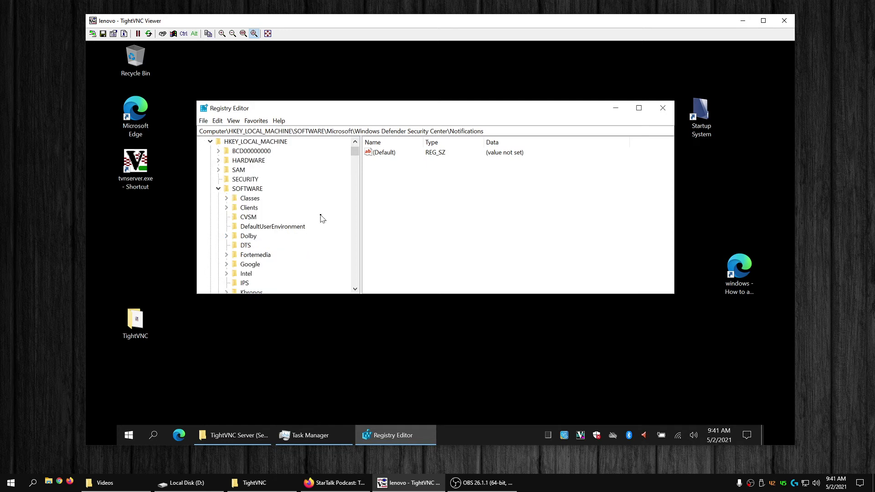
{"action": "left_click_drag", "start_coordinate": [673, 297], "coordinate": [684, 401]}
{"action": "left_click_drag", "start_coordinate": [529, 118], "coordinate": [521, 73]}
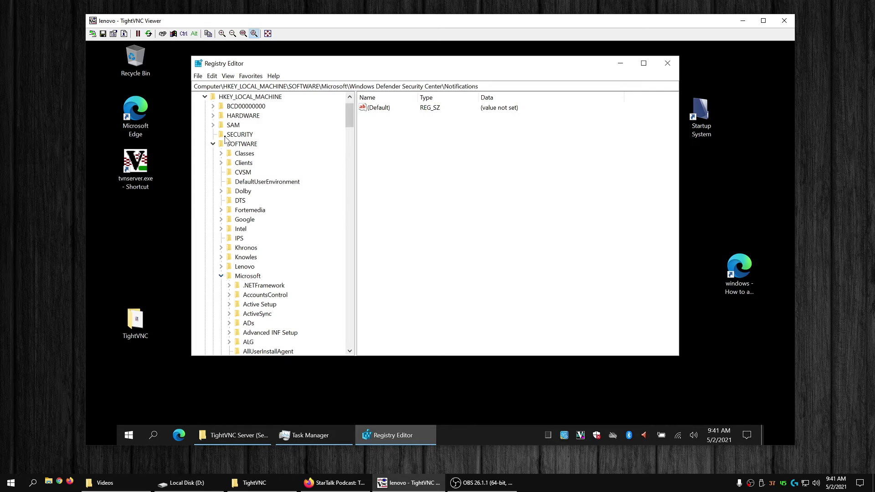
- Navigate to HKLM\SOFTWARE\Microsoft\Windows\CurrentVersion\Policies\System to show EnableLUA at 0
{"action": "scroll", "coordinate": [288, 250], "scroll_direction": "down", "scroll_amount": 20}
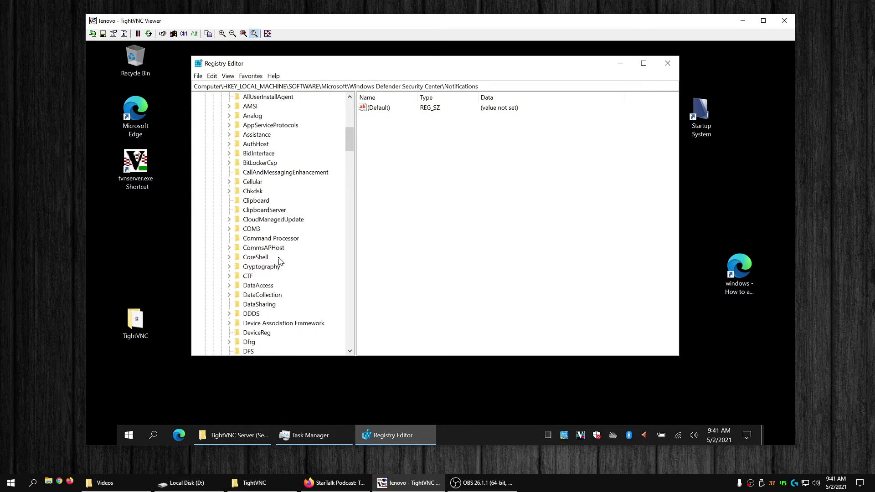
{"action": "scroll", "coordinate": [279, 262], "scroll_direction": "down", "scroll_amount": 20}
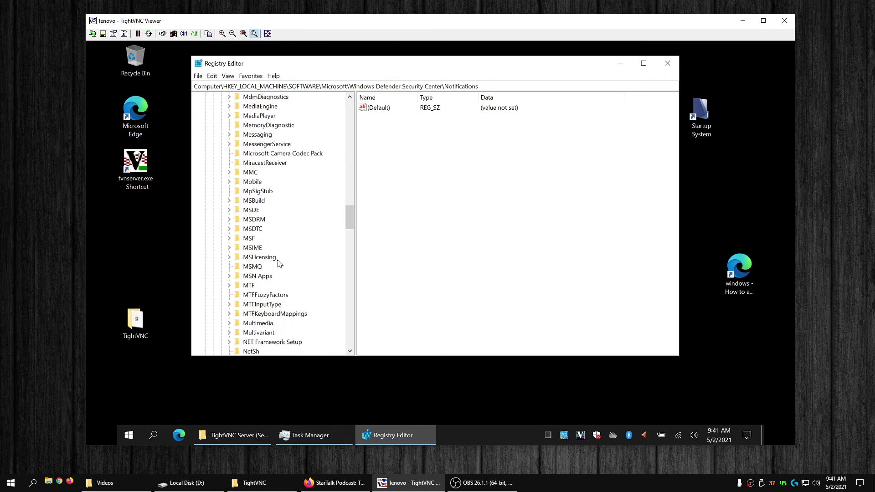
{"action": "left_click_drag", "start_coordinate": [350, 271], "coordinate": [350, 301]}
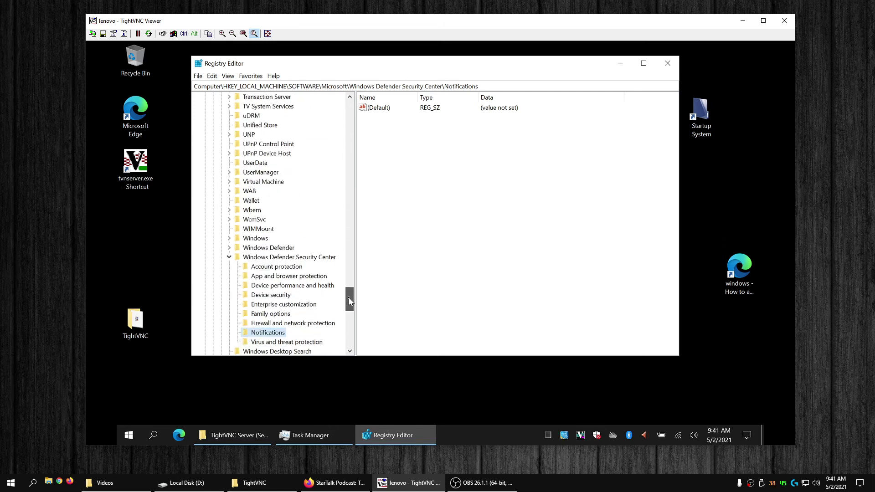
{"action": "left_click", "coordinate": [229, 257]}
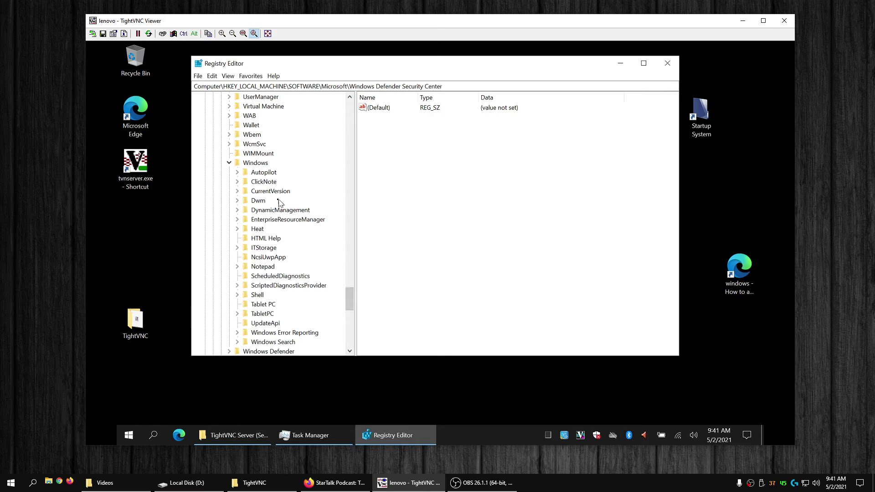
{"action": "left_click", "coordinate": [237, 192]}
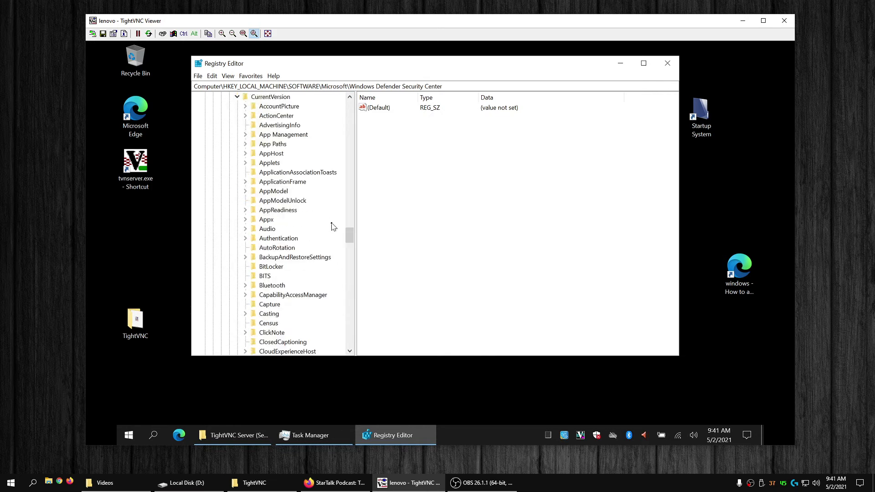
{"action": "left_click_drag", "start_coordinate": [349, 233], "coordinate": [350, 287]}
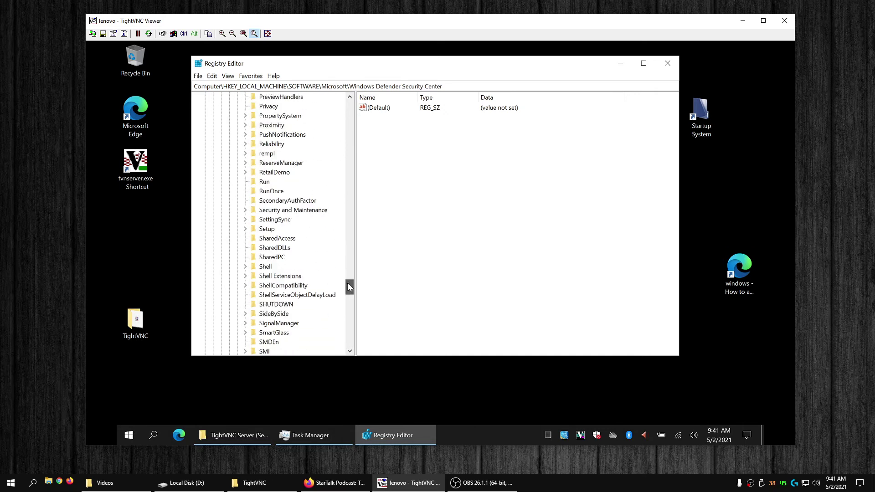
{"action": "left_click_drag", "start_coordinate": [349, 282], "coordinate": [349, 281]}
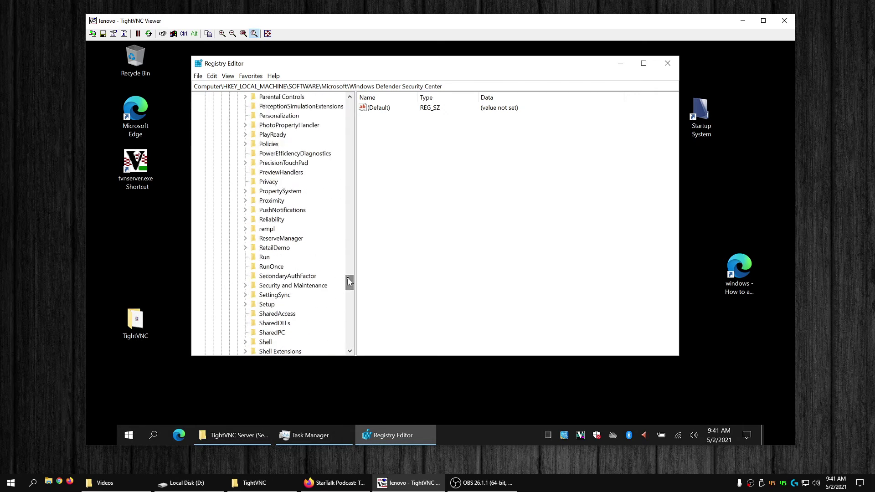
{"action": "left_click", "coordinate": [246, 144]}
{"action": "left_click", "coordinate": [271, 222]}
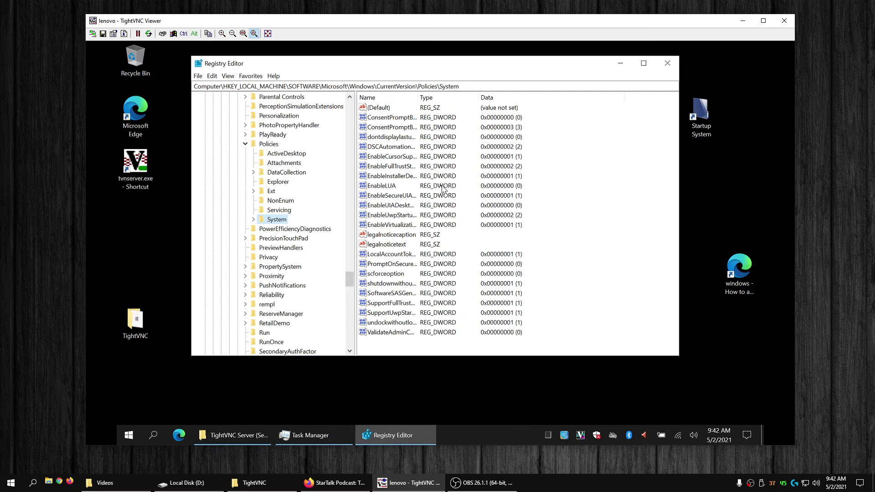
- Widen the Name column, then open the EnableLUA value and close it leaving the value at 0
{"action": "left_click", "coordinate": [394, 188]}
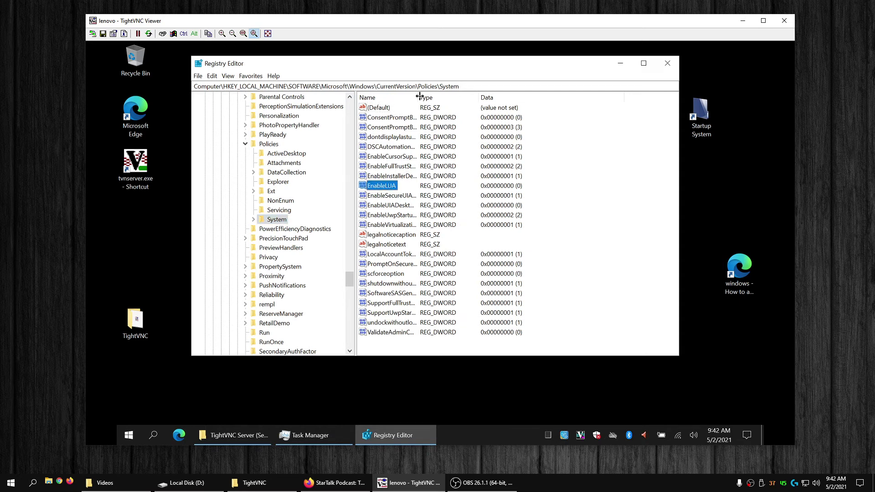
{"action": "left_click_drag", "start_coordinate": [420, 96], "coordinate": [469, 97]}
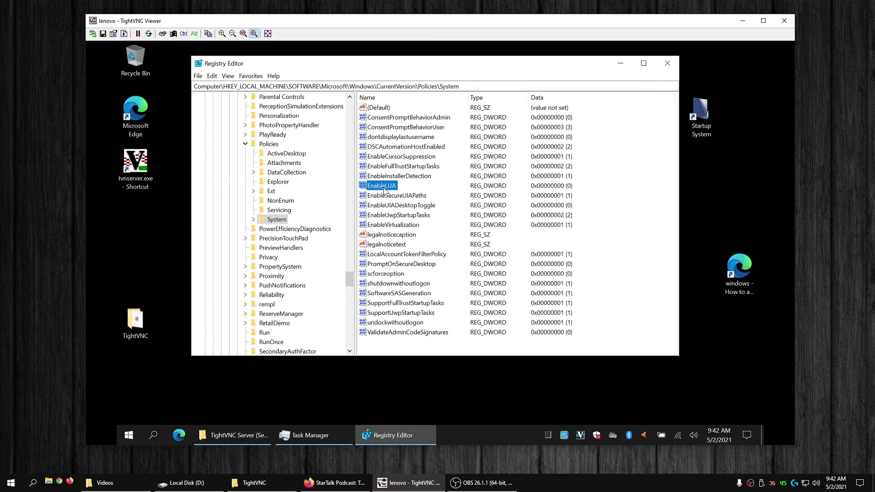
{"action": "right_click", "coordinate": [631, 303]}
{"action": "mouse_move", "coordinate": [652, 314]}
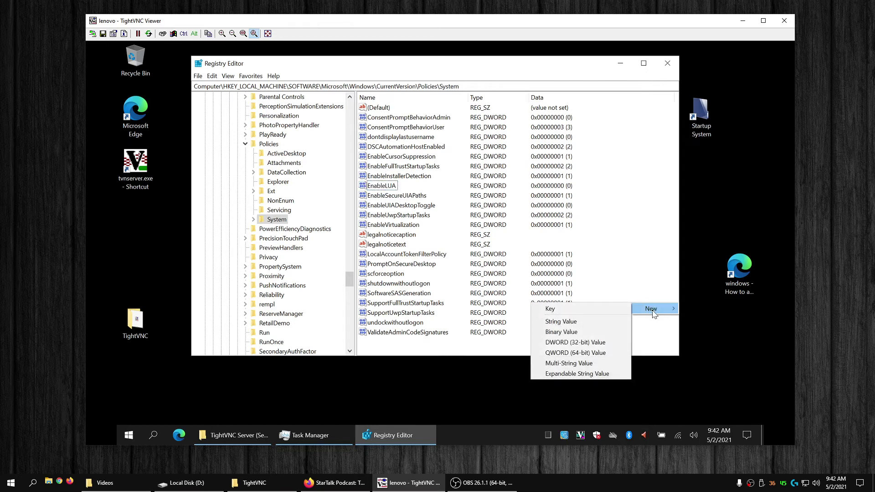
{"action": "left_click", "coordinate": [632, 272]}
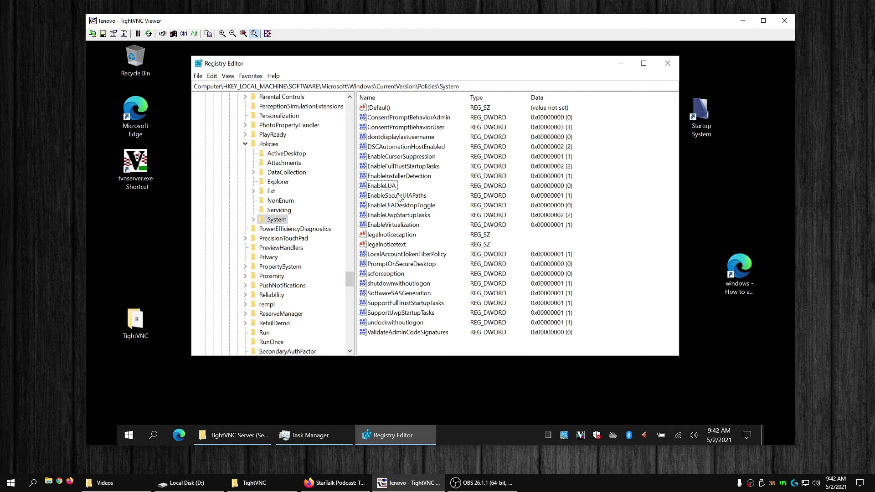
{"action": "left_click", "coordinate": [395, 190]}
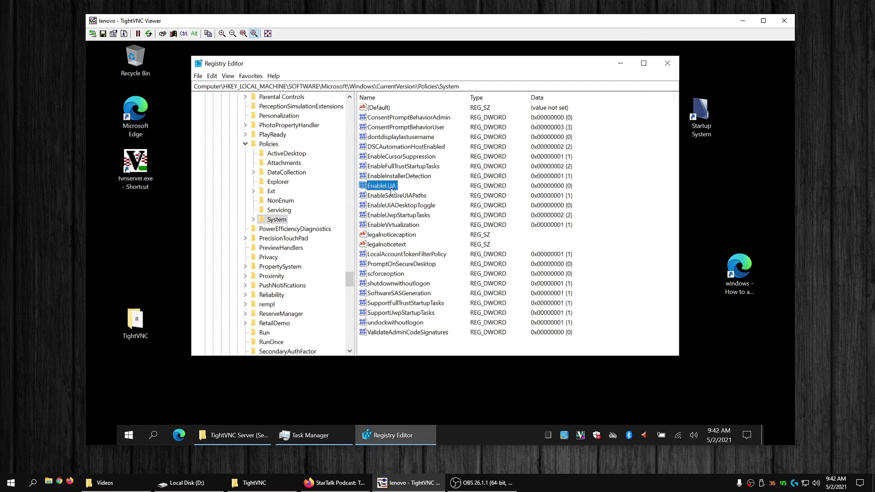
{"action": "left_click", "coordinate": [574, 189]}
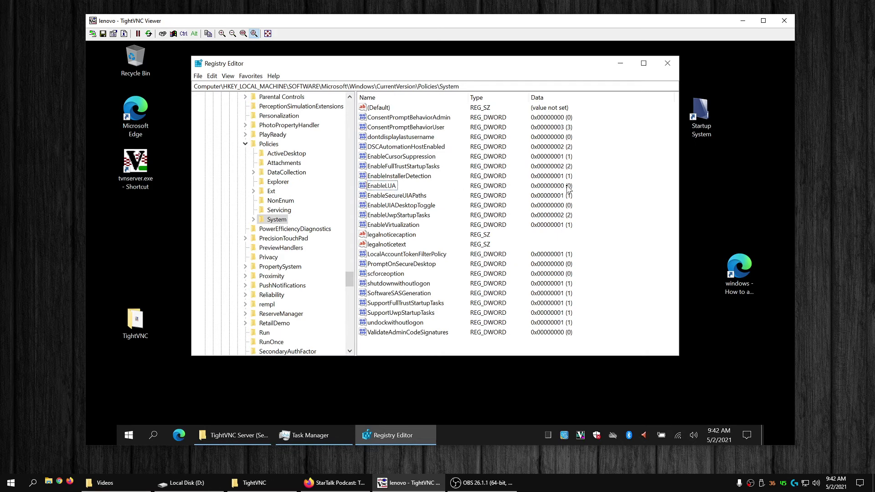
{"action": "double_click", "coordinate": [390, 186]}
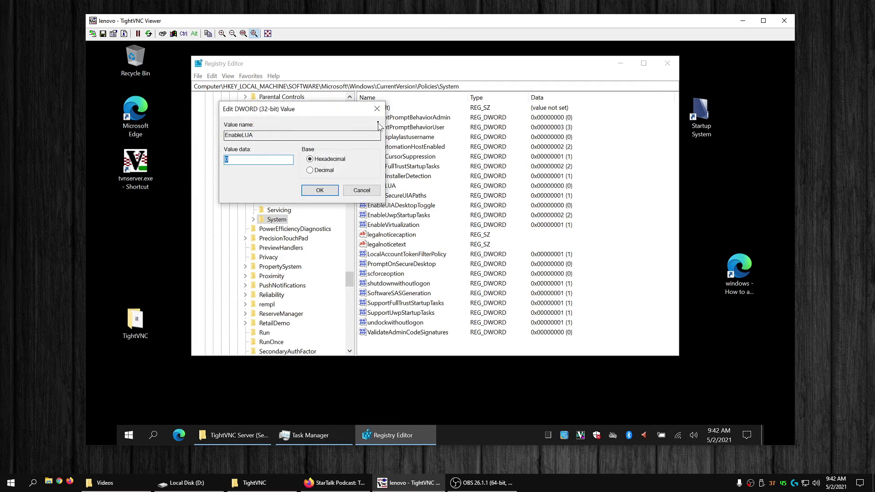
{"action": "left_click", "coordinate": [377, 109]}
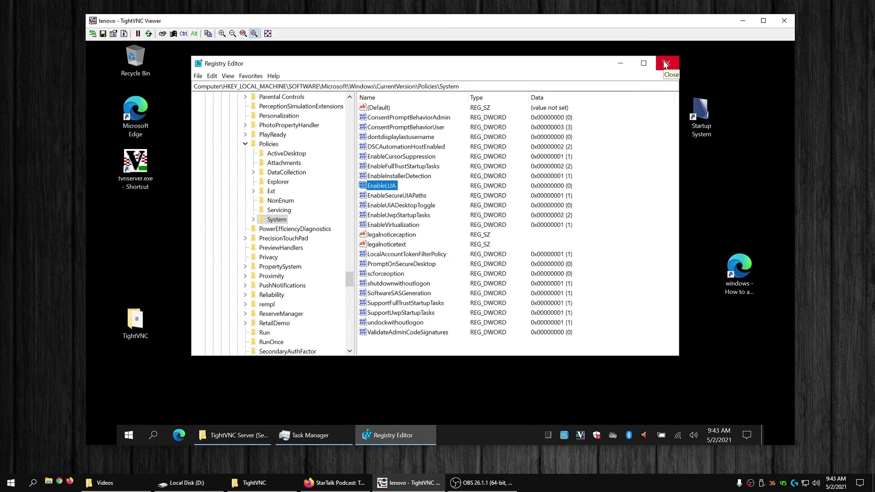
- Minimize Registry Editor, open the Startup folder from its desktop shortcut, then minimize it
{"action": "left_click", "coordinate": [621, 63]}
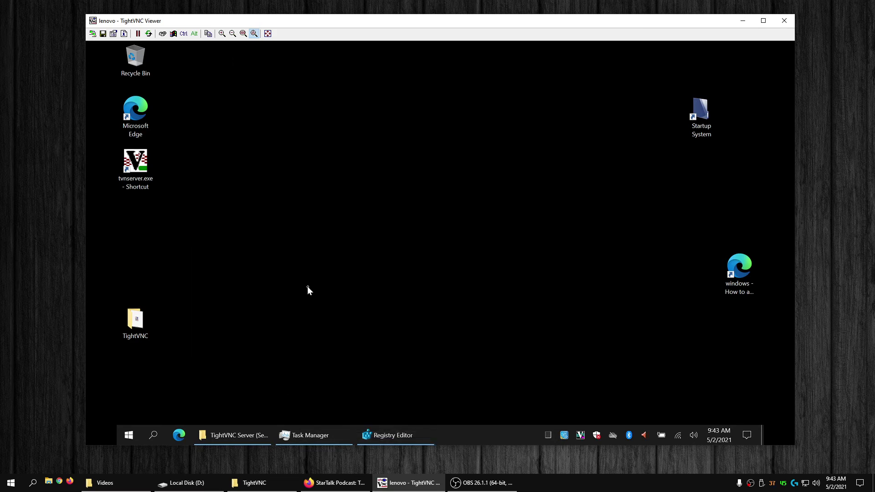
{"action": "left_click", "coordinate": [145, 176]}
{"action": "double_click", "coordinate": [698, 125]}
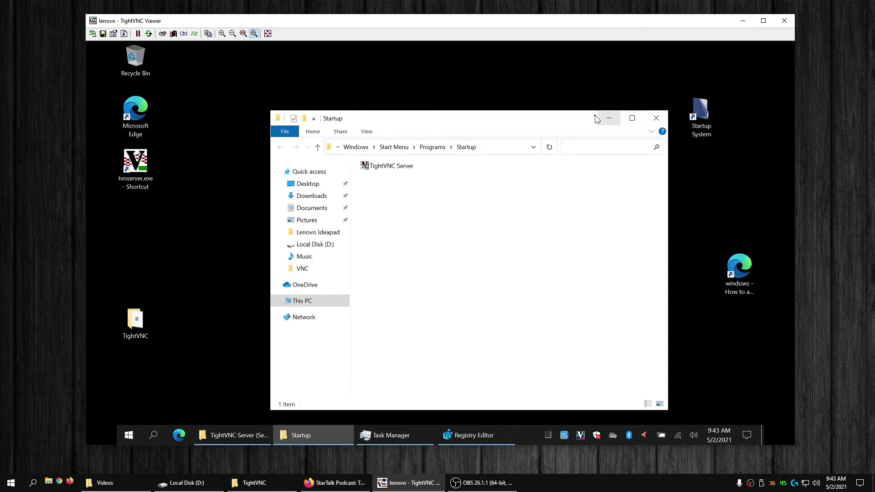
{"action": "left_click", "coordinate": [609, 120]}
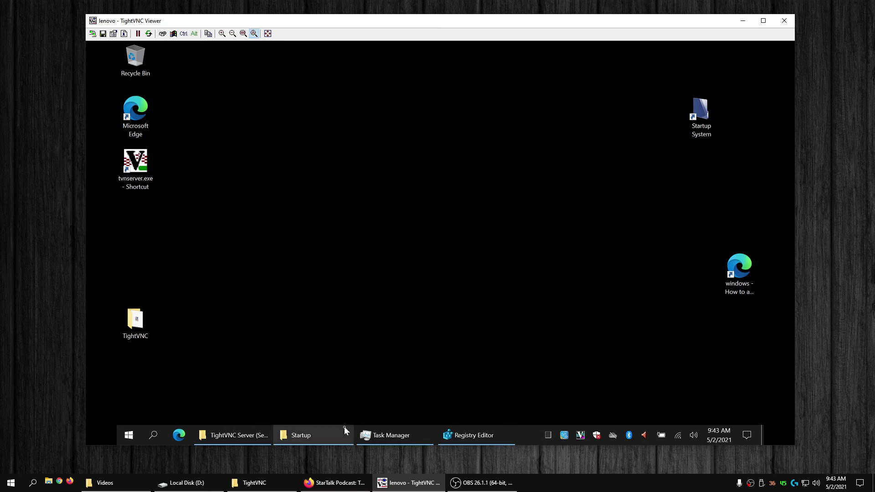
{"action": "left_click", "coordinate": [381, 433]}
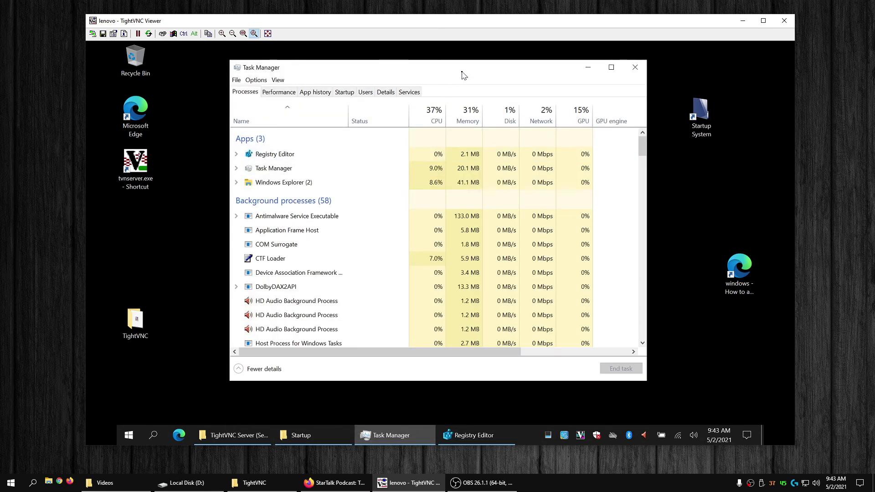
{"action": "mouse_move", "coordinate": [463, 74]}
{"action": "left_mouse_down"}
{"action": "mouse_move", "coordinate": [489, 85]}
{"action": "mouse_move", "coordinate": [461, 74]}
{"action": "left_mouse_up"}
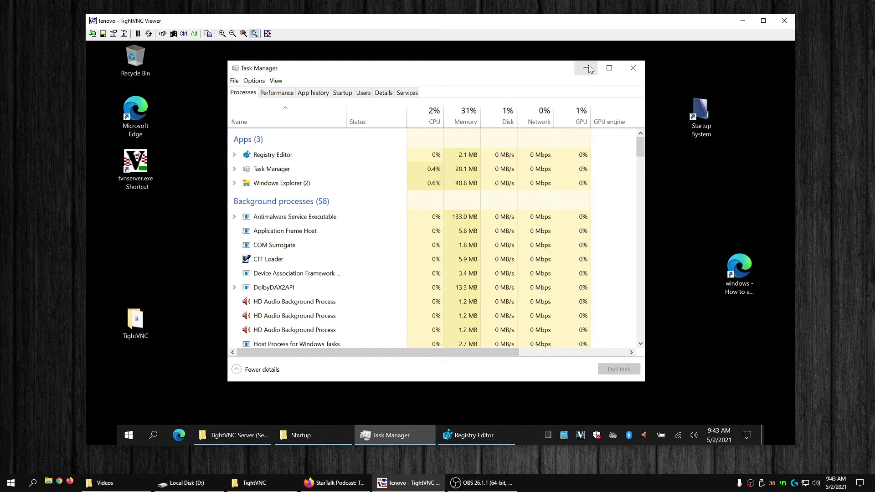
{"action": "left_click", "coordinate": [587, 69]}
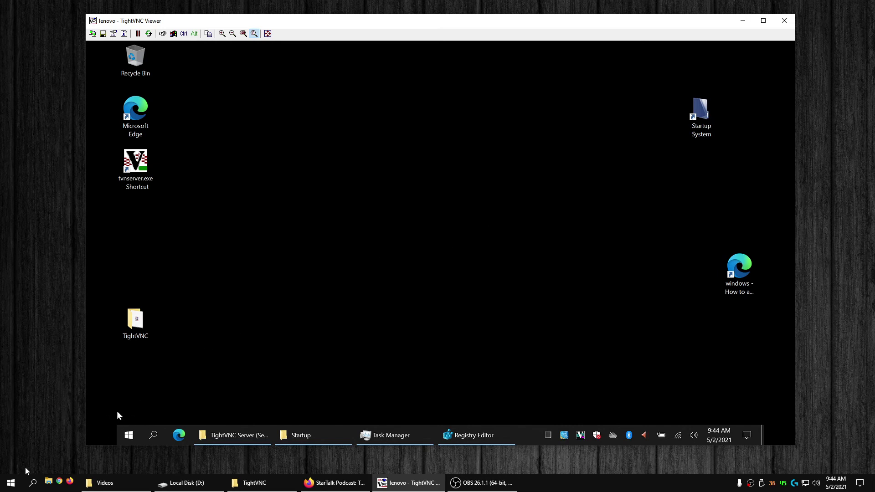
{"action": "left_click", "coordinate": [10, 483]}
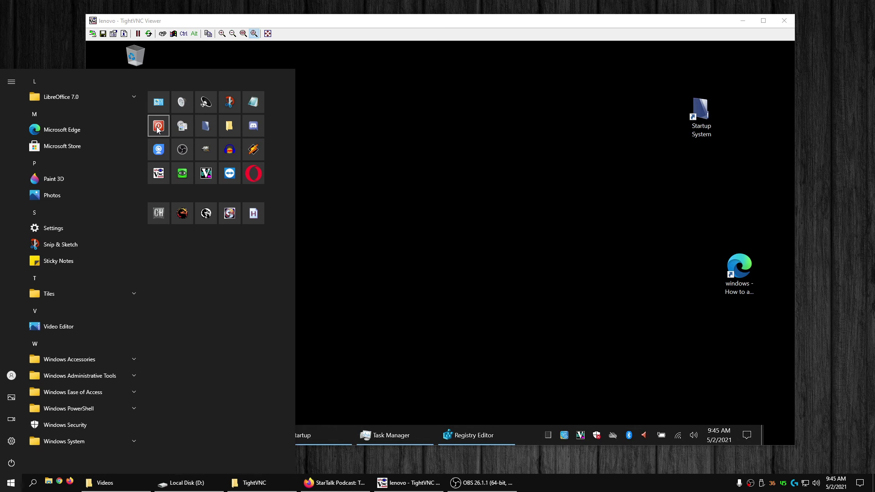
{"action": "left_click", "coordinate": [422, 157]}
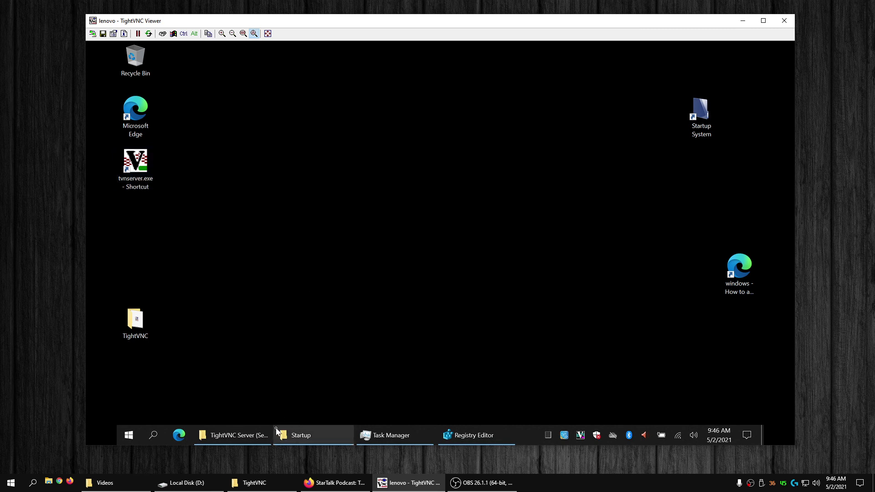
- Restore Task Manager and scroll its Processes list to the two TightVNC Server entries (59.6 MB, 1.2 MB)
{"action": "left_click", "coordinate": [239, 434]}
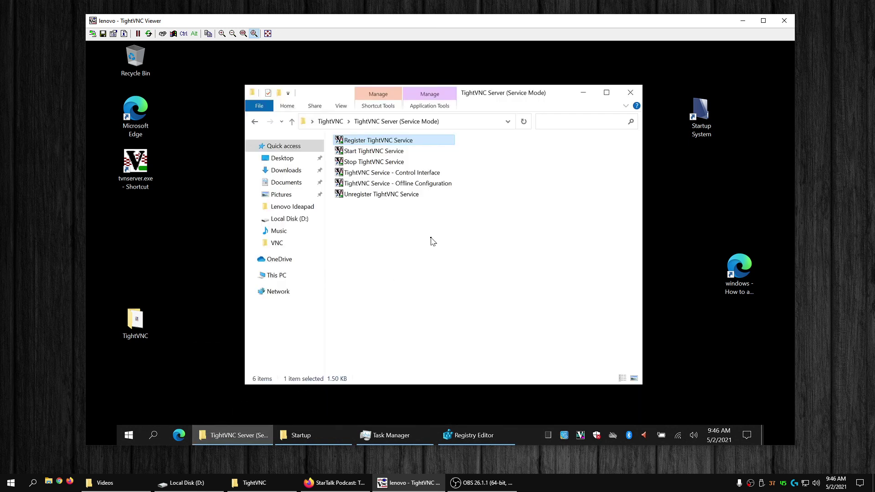
{"action": "left_click", "coordinate": [583, 93]}
{"action": "left_click", "coordinate": [396, 435]}
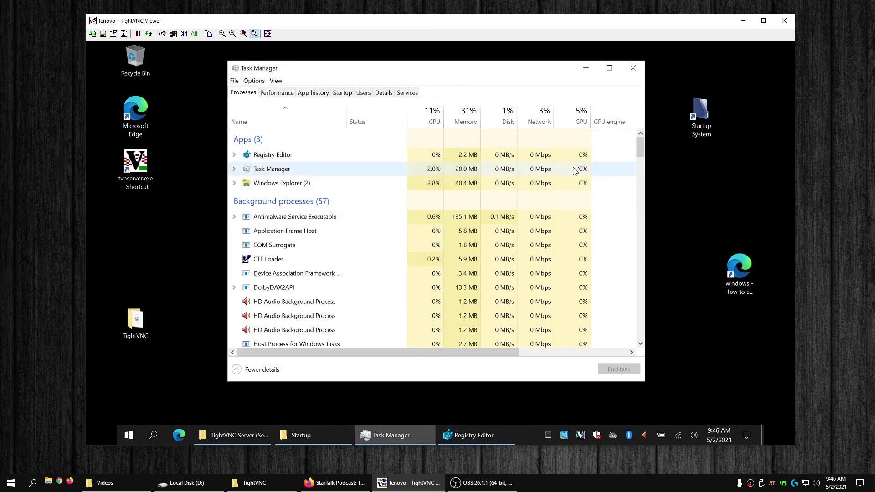
{"action": "scroll", "coordinate": [637, 198], "scroll_direction": "down", "scroll_amount": 5}
{"action": "scroll", "coordinate": [637, 198], "scroll_direction": "down", "scroll_amount": 12}
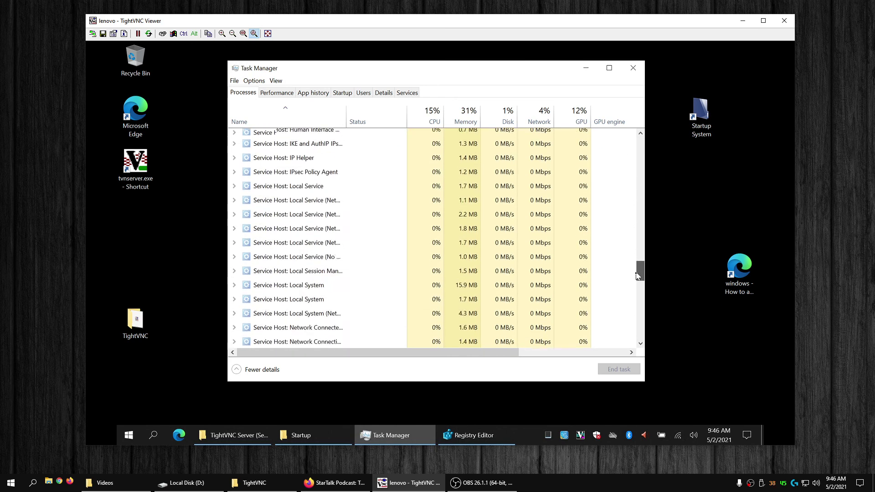
{"action": "scroll", "coordinate": [634, 294], "scroll_direction": "down", "scroll_amount": 2}
{"action": "left_click_drag", "start_coordinate": [639, 293], "coordinate": [638, 203]}
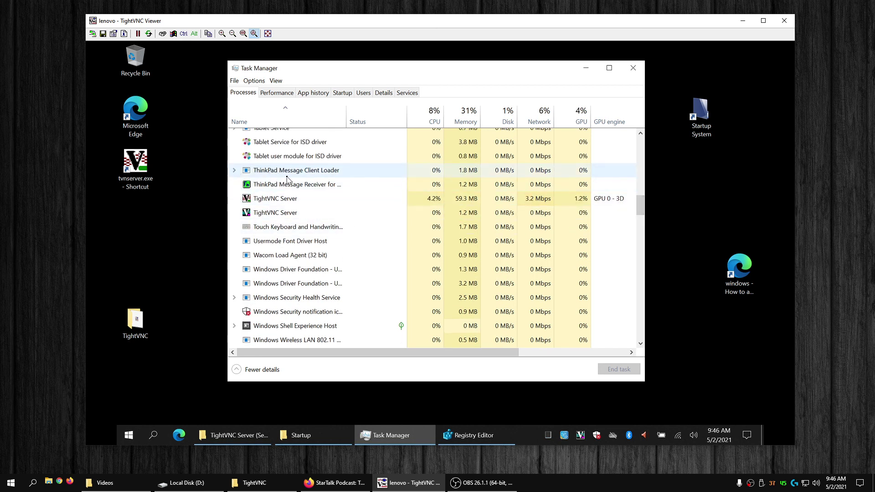
{"action": "left_click", "coordinate": [235, 172]}
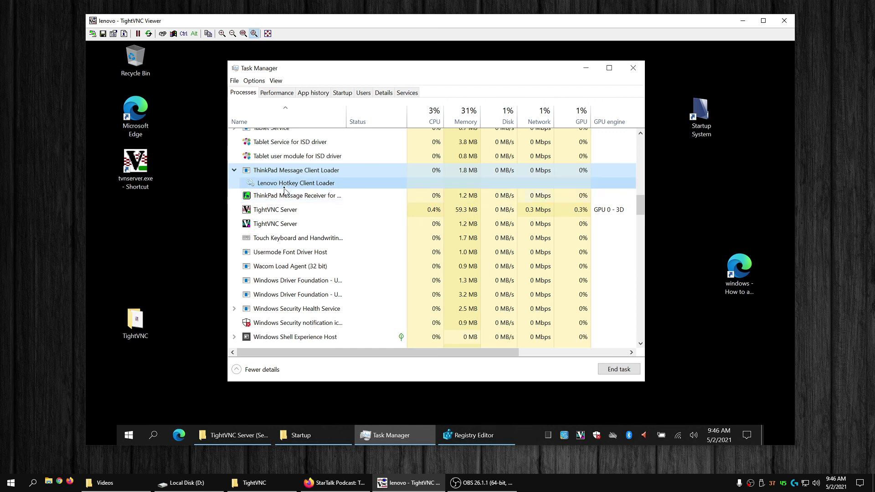
{"action": "left_click", "coordinate": [234, 170]}
{"action": "scroll", "coordinate": [274, 274], "scroll_direction": "down", "scroll_amount": 1}
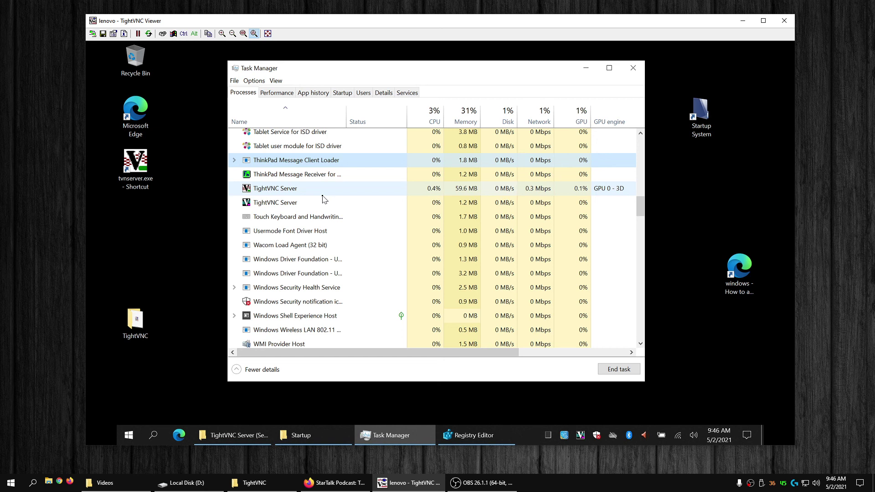
- In the Details list, select the tvnserver.exe process with PID 10040, then close Task Manager
{"action": "left_click", "coordinate": [383, 95]}
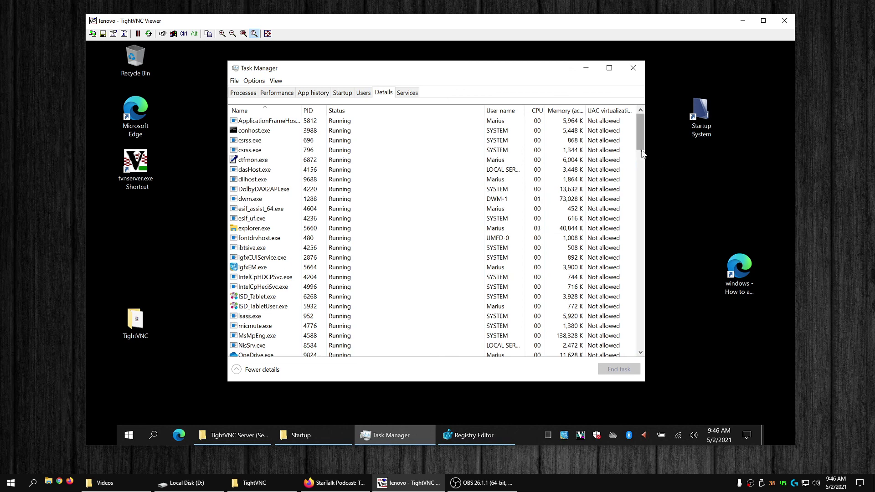
{"action": "left_click_drag", "start_coordinate": [640, 145], "coordinate": [633, 325]}
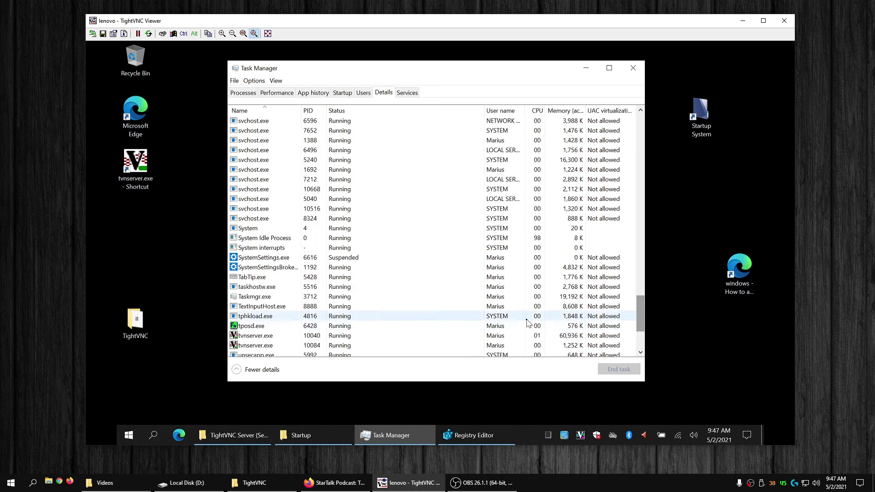
{"action": "left_click", "coordinate": [511, 326]}
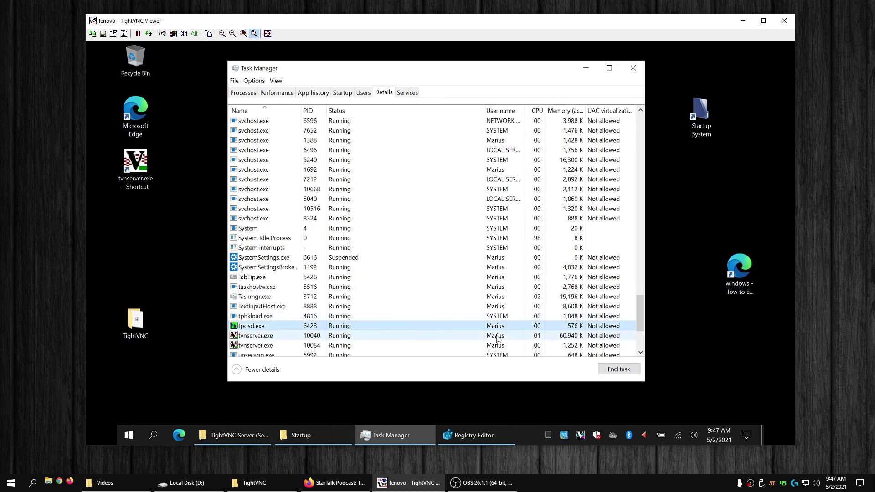
{"action": "left_click", "coordinate": [508, 318]}
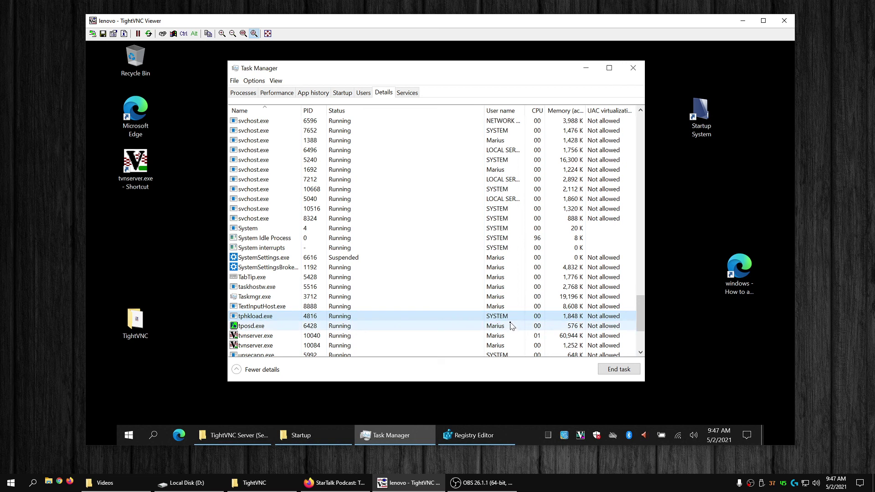
{"action": "left_click", "coordinate": [504, 326]}
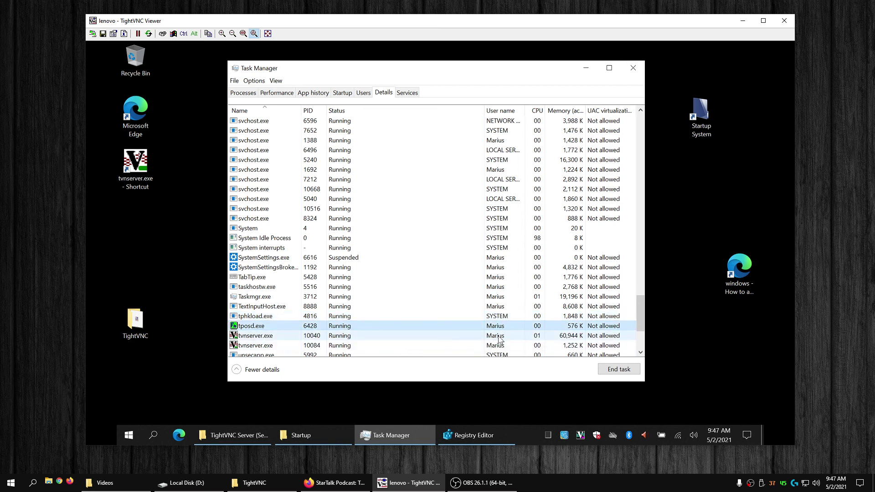
{"action": "left_click", "coordinate": [501, 336]}
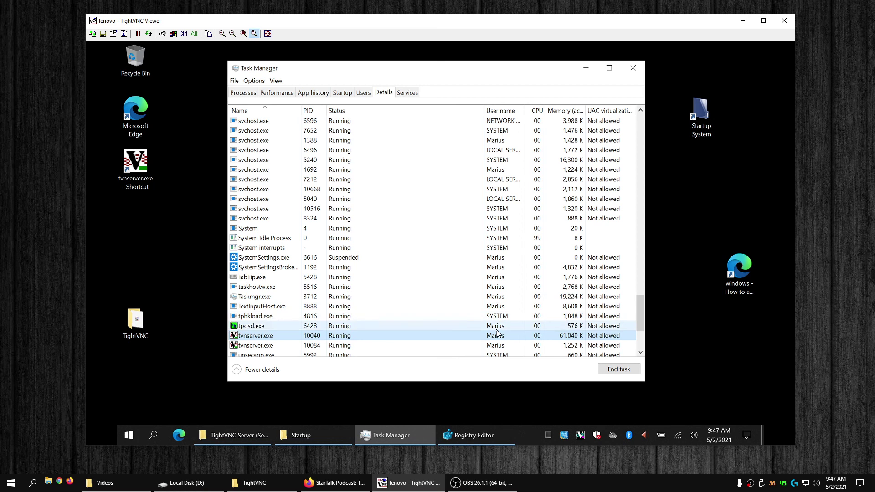
{"action": "left_click", "coordinate": [634, 69]}
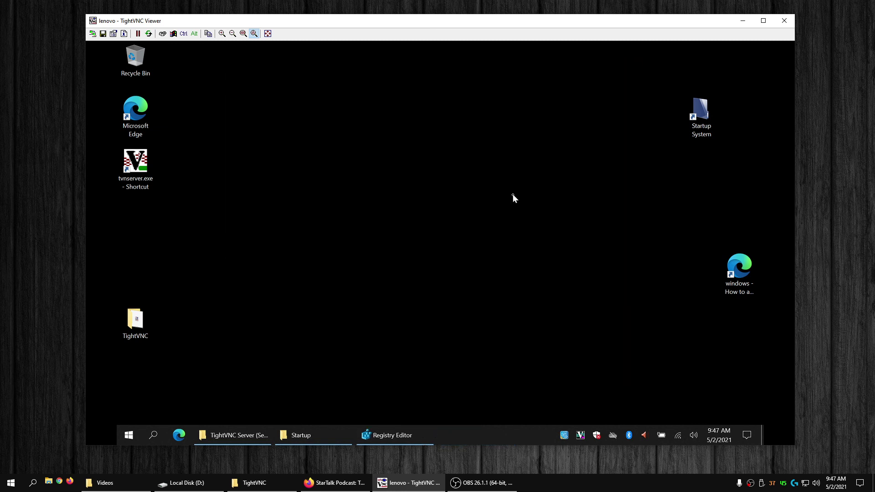